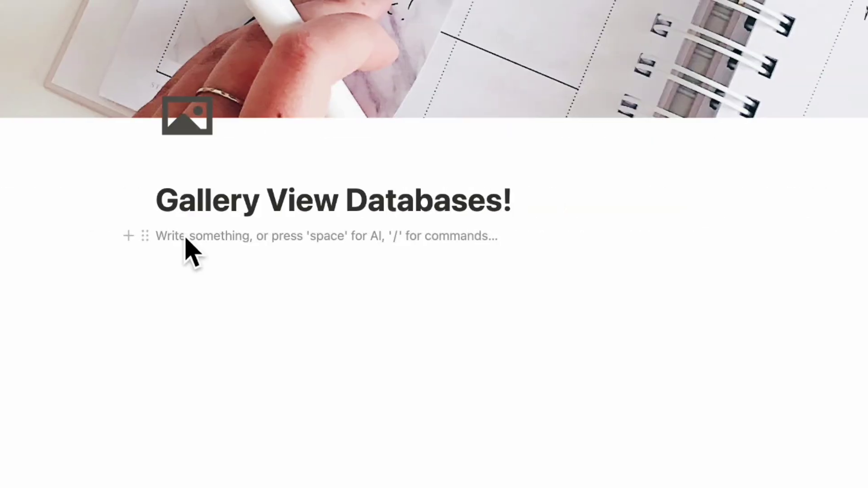
- Insert a Gallery view database below the title of the Gallery View Databases! page
text(/)
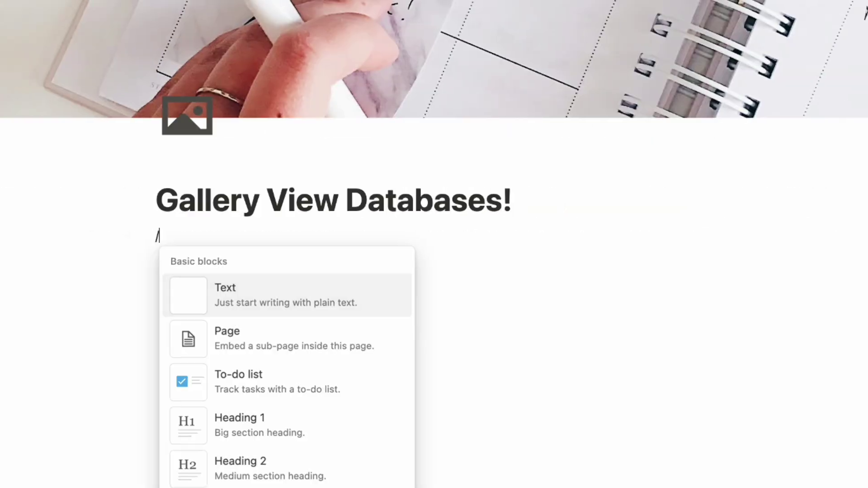
text(gallery)
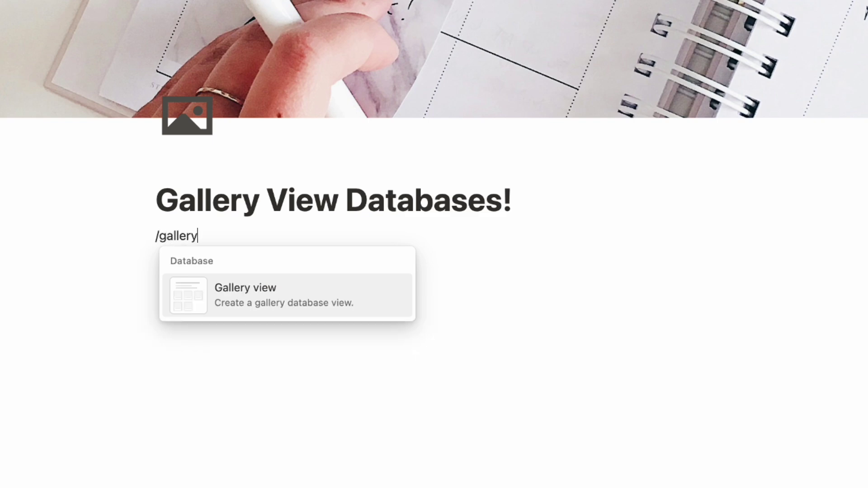
click(229, 299)
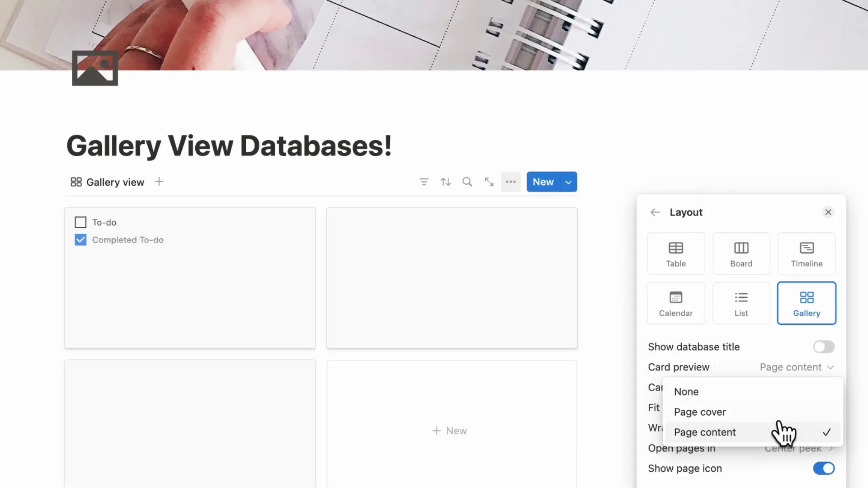
- Set the gallery's card preview to Page cover and close the layout settings
click(781, 413)
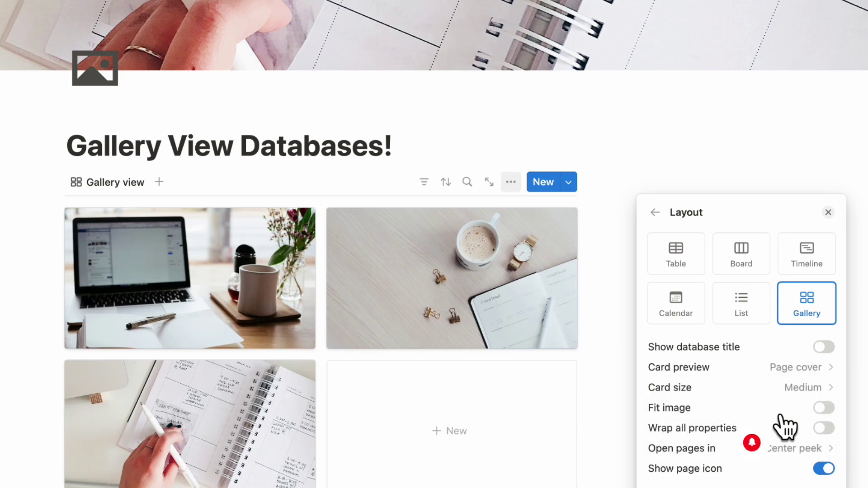
click(669, 134)
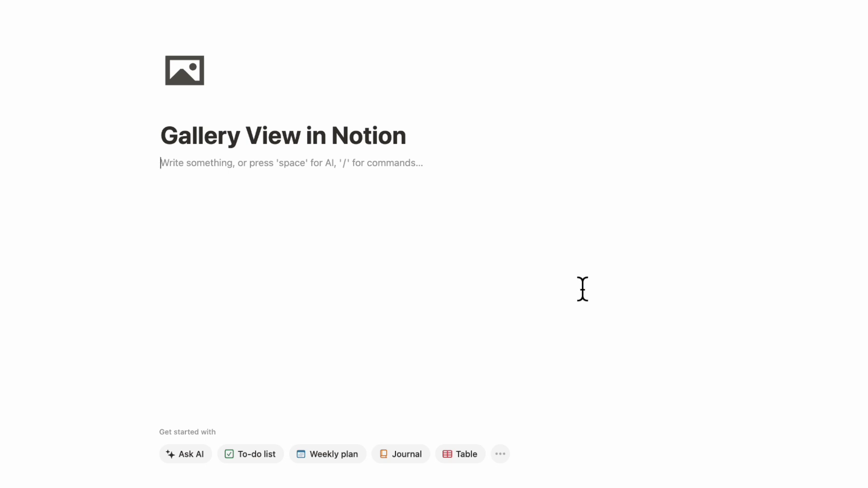
- Insert a Gallery view database on the Gallery View in Notion page
text(/galler)
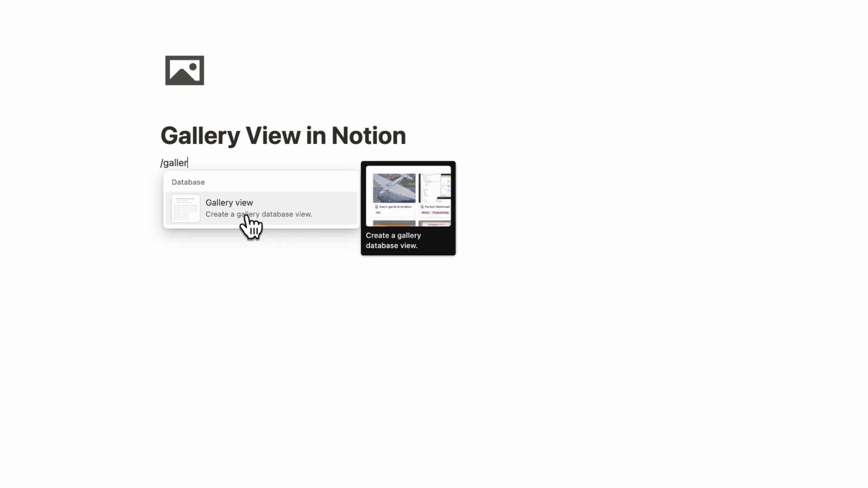
click(248, 218)
click(658, 239)
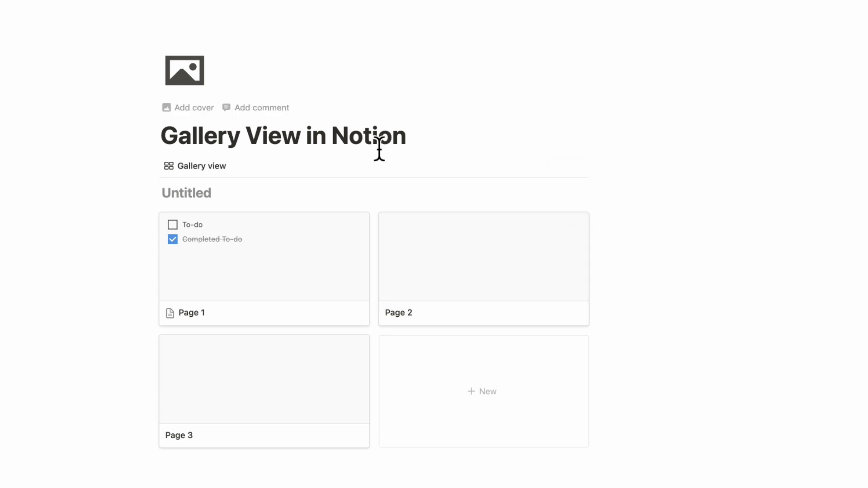
- Add an empty text line between the page title and the inline gallery database
click(440, 143)
key(Return)
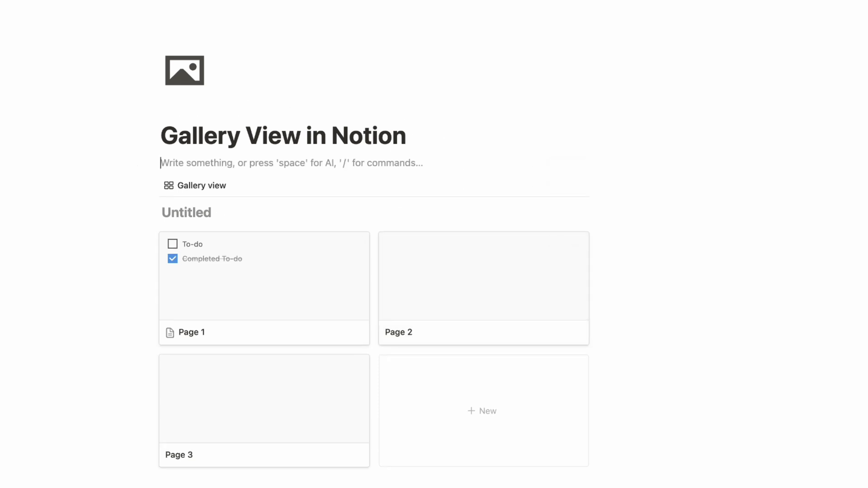
click(372, 483)
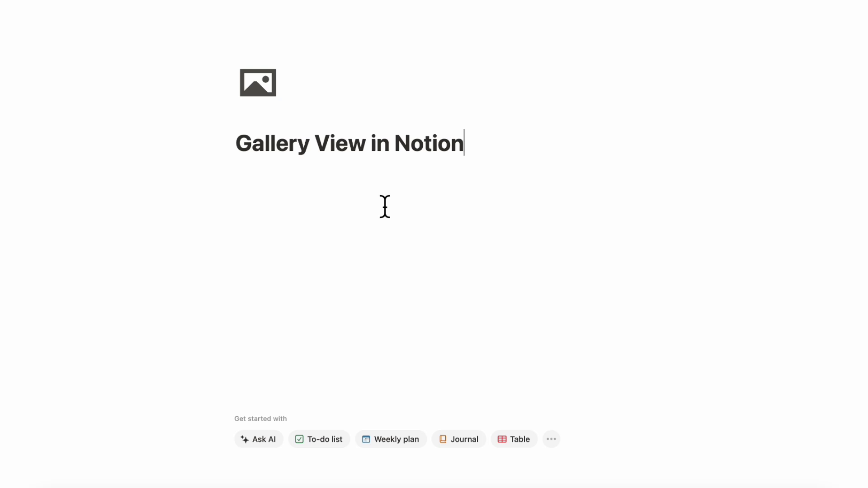
- Turn the empty Gallery View in Notion page into a new blank gallery database
mouse_move(552, 441)
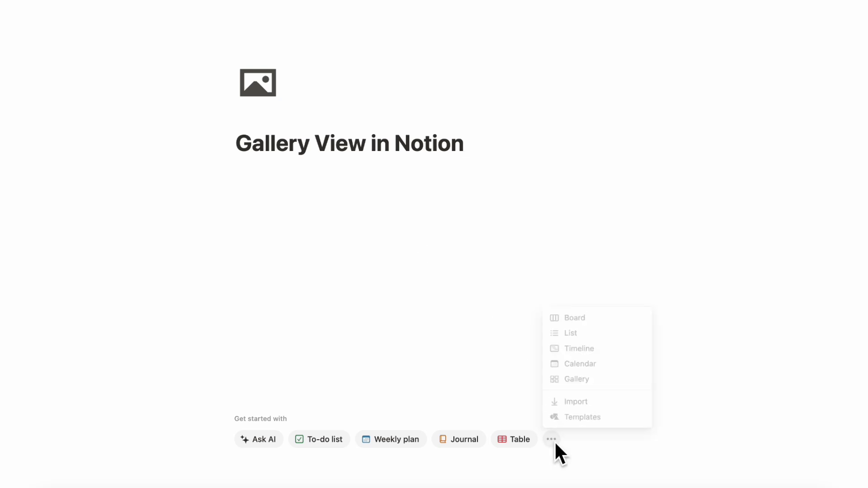
click(579, 381)
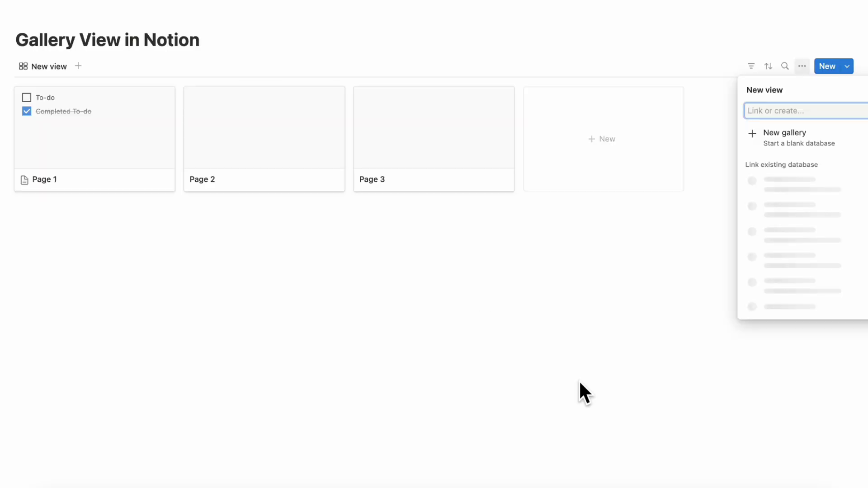
click(797, 143)
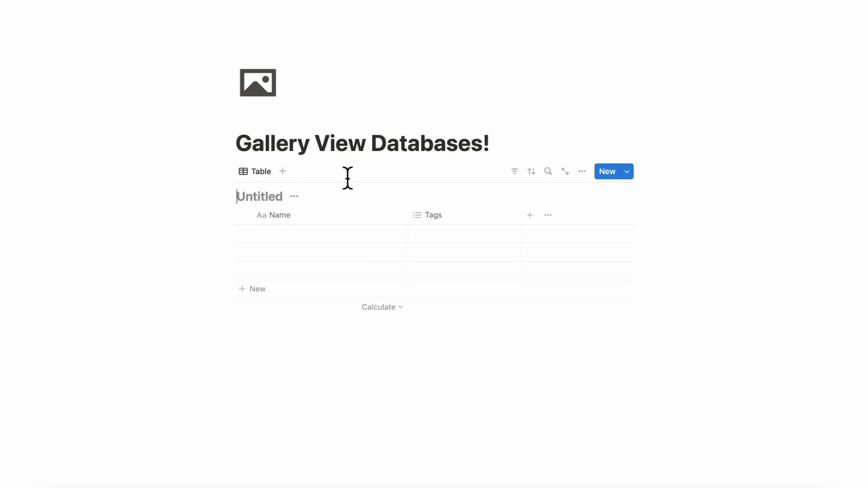
- Change the layout of the untitled table database from Table to Gallery
click(582, 171)
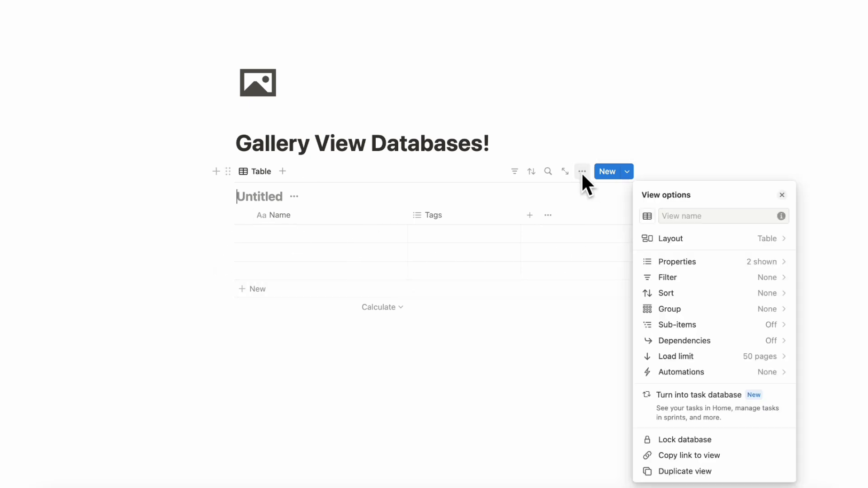
click(673, 244)
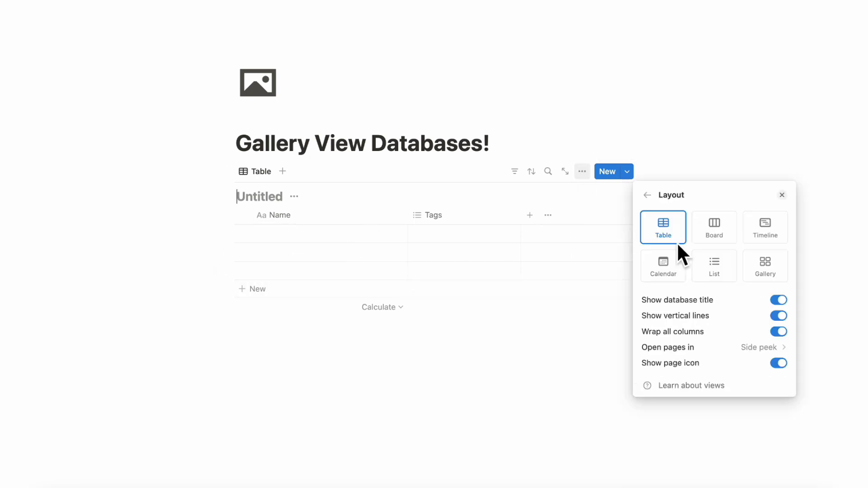
click(774, 273)
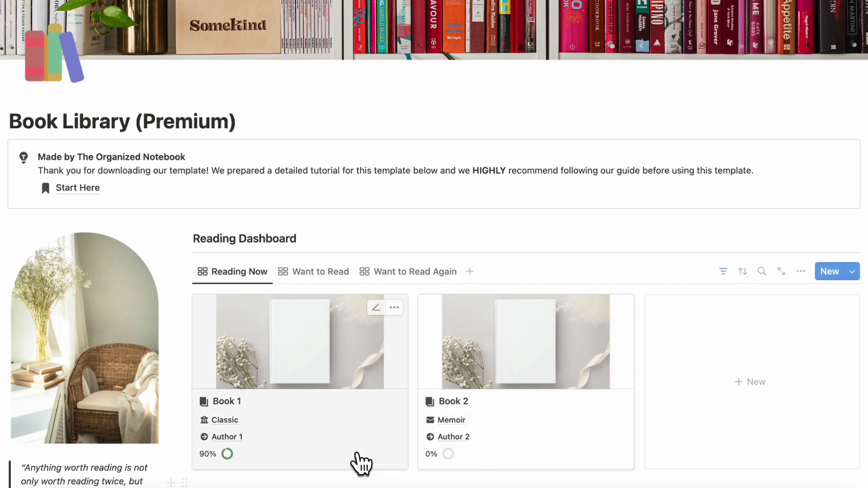
- Open the Book 1 card in the Reading Now gallery, and view the contents of the Page 1 card in the other gallery
click(360, 459)
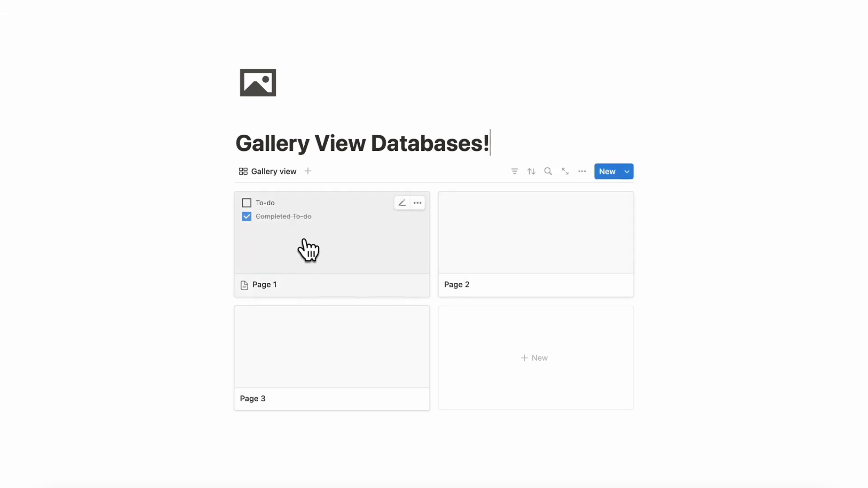
click(327, 255)
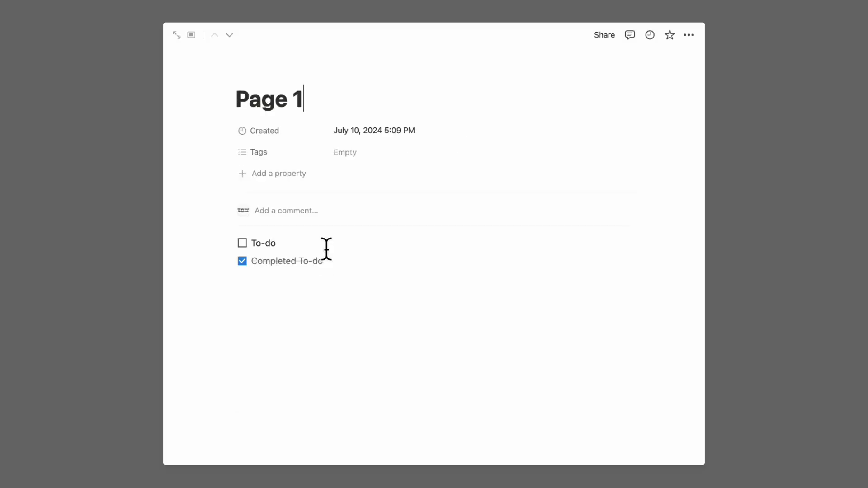
click(139, 278)
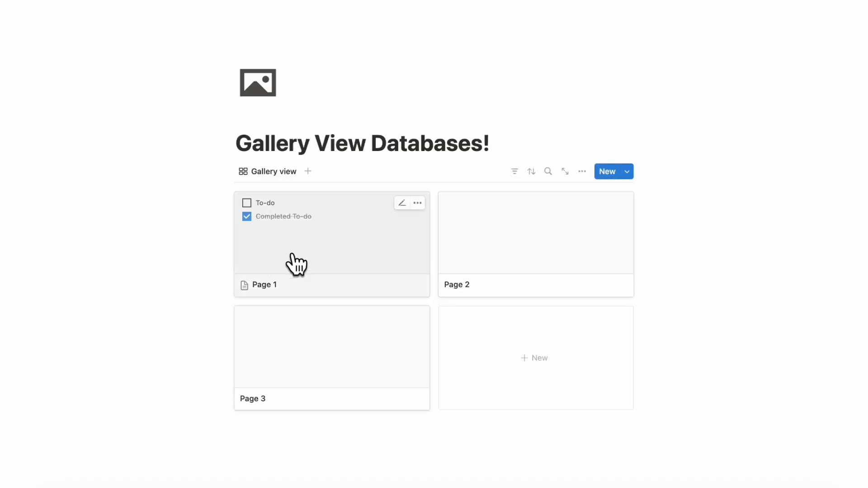
- Set the gallery's card preview to Page cover and close the view settings
click(584, 171)
click(689, 240)
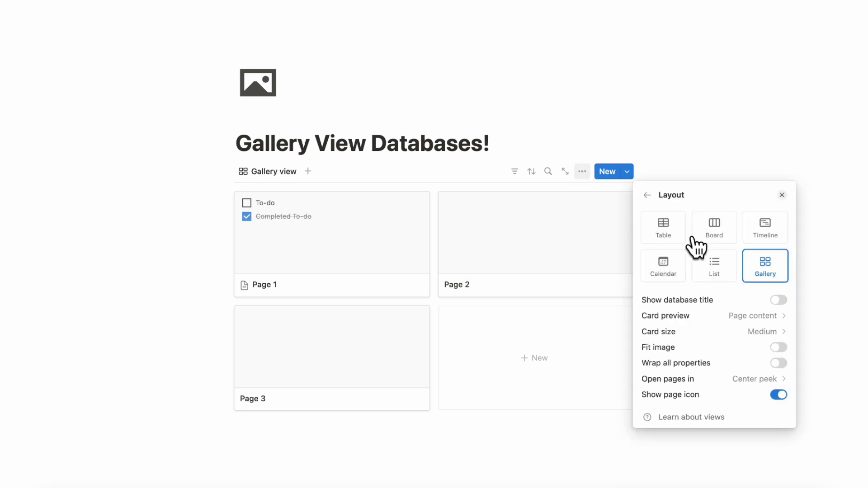
click(771, 318)
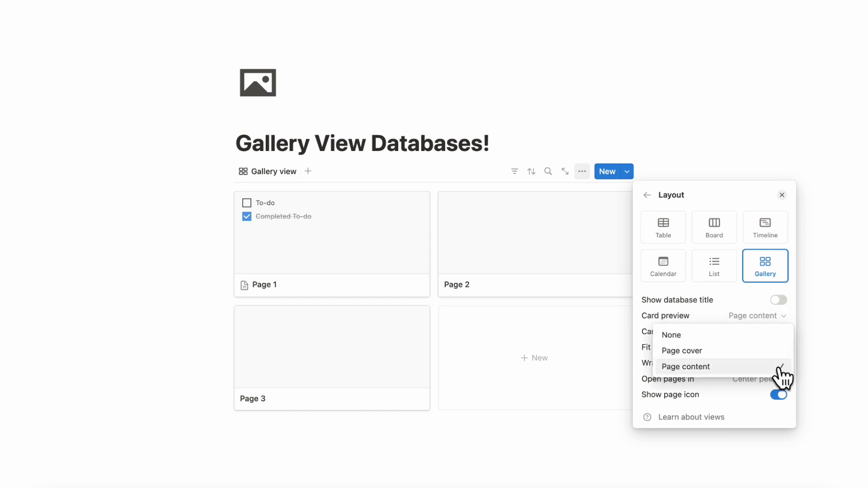
click(740, 353)
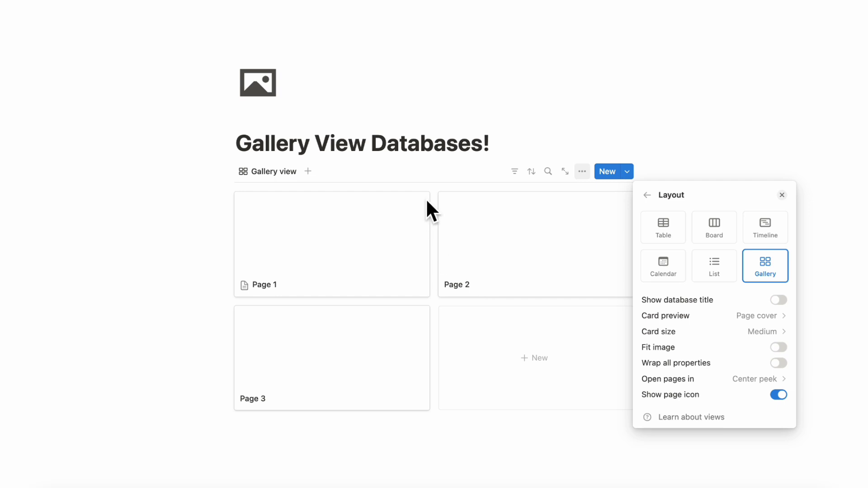
click(379, 228)
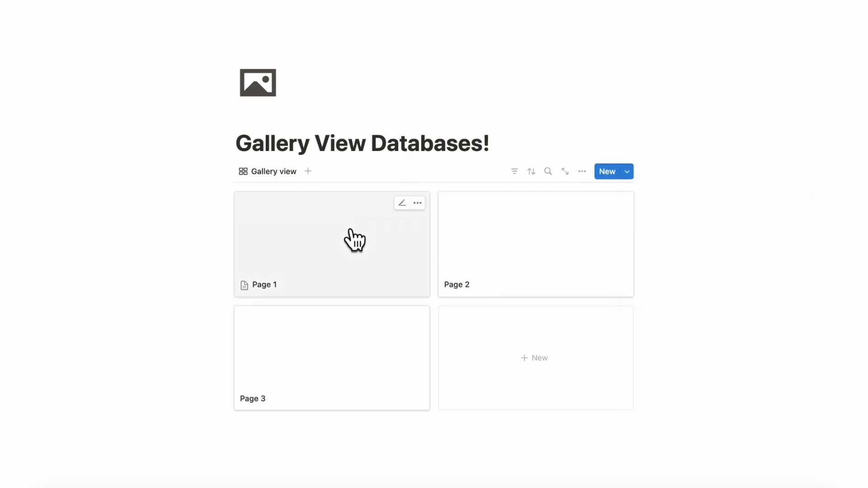
- Open the Page 1 card and add a cover to the page
click(355, 240)
mouse_move(326, 91)
click(304, 75)
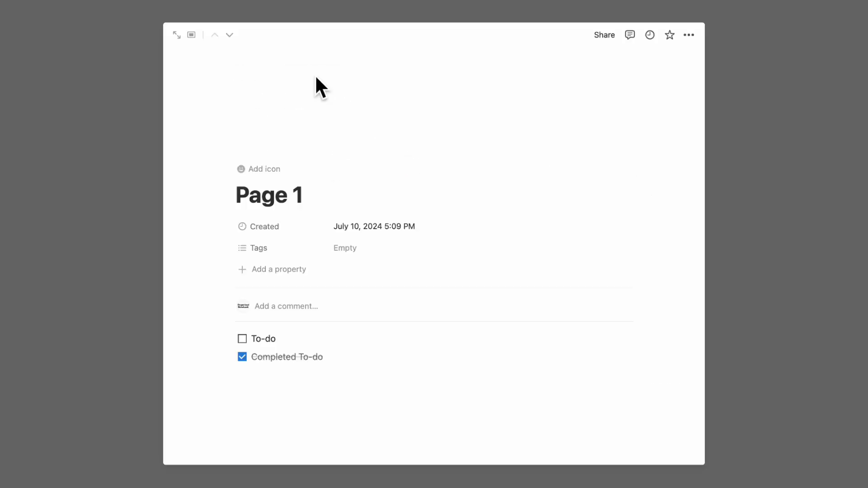
- Replace Page 1's cover with an Unsplash photo of a hand writing in a planner, searching for "productivity", and return to the gallery
click(552, 68)
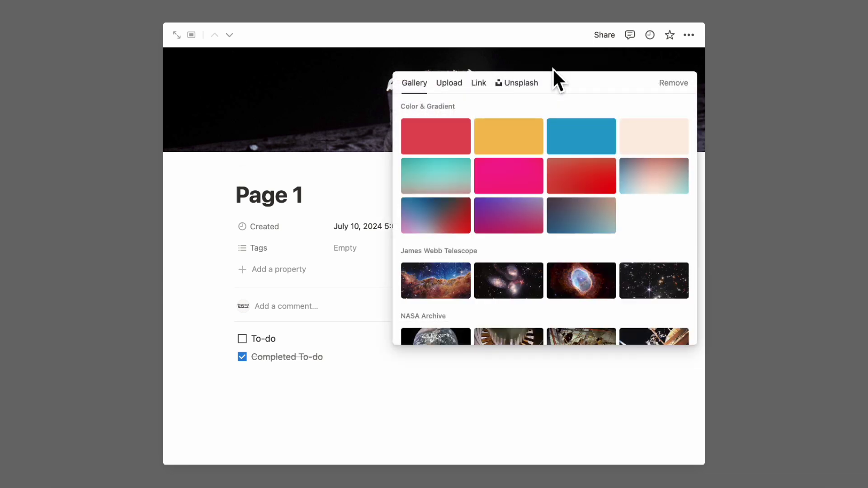
click(519, 85)
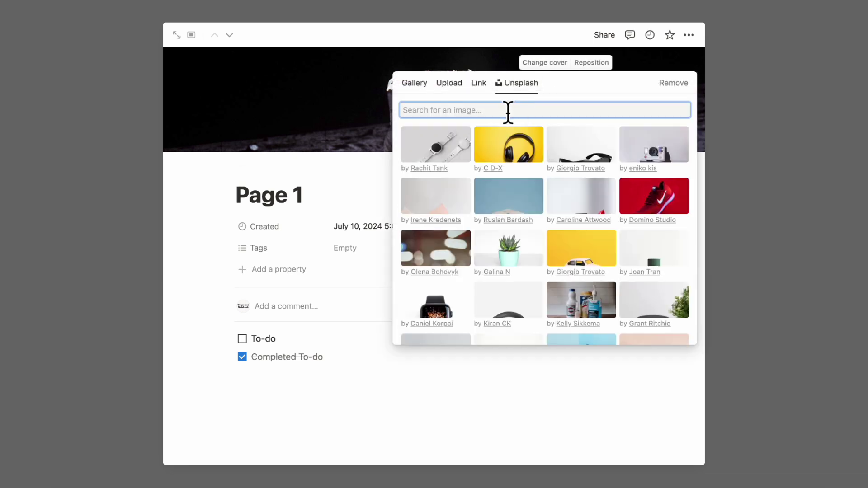
text(productivity)
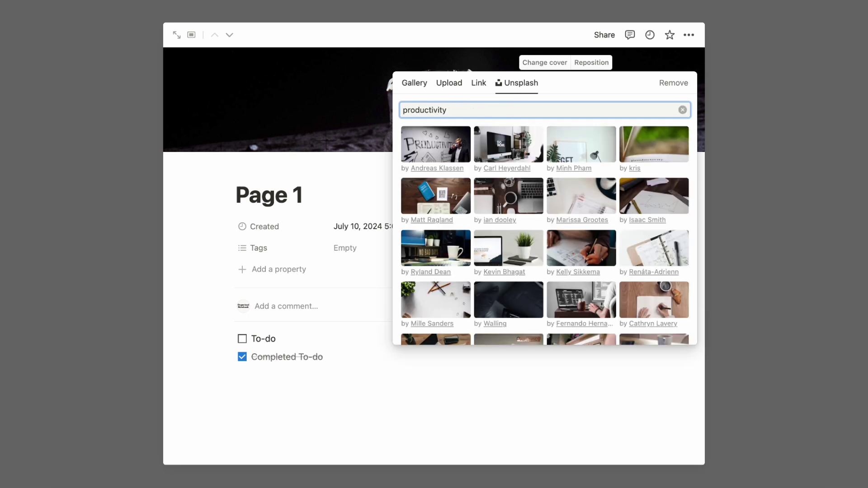
click(583, 197)
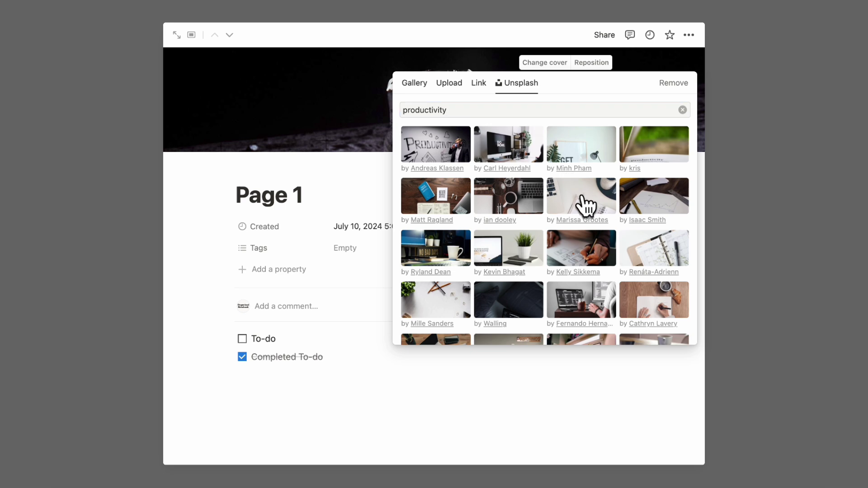
click(806, 223)
click(806, 223)
mouse_move(362, 258)
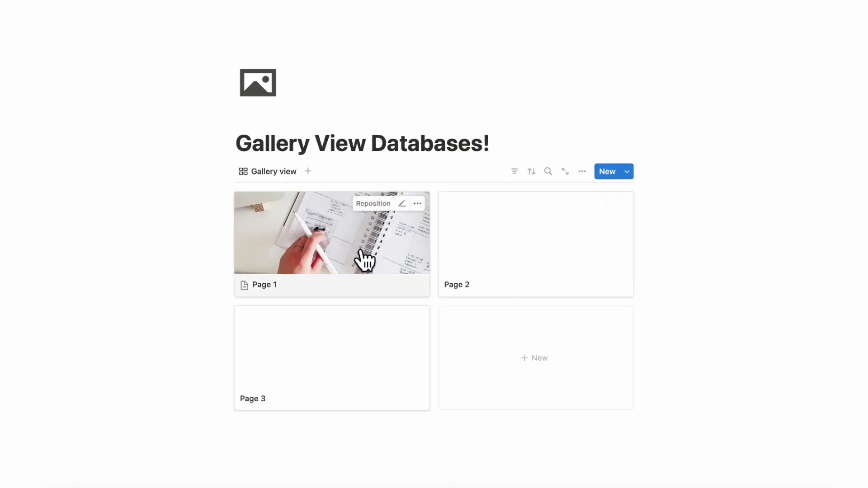
- Switch the gallery's card preview to Page content and close the layout settings
click(582, 171)
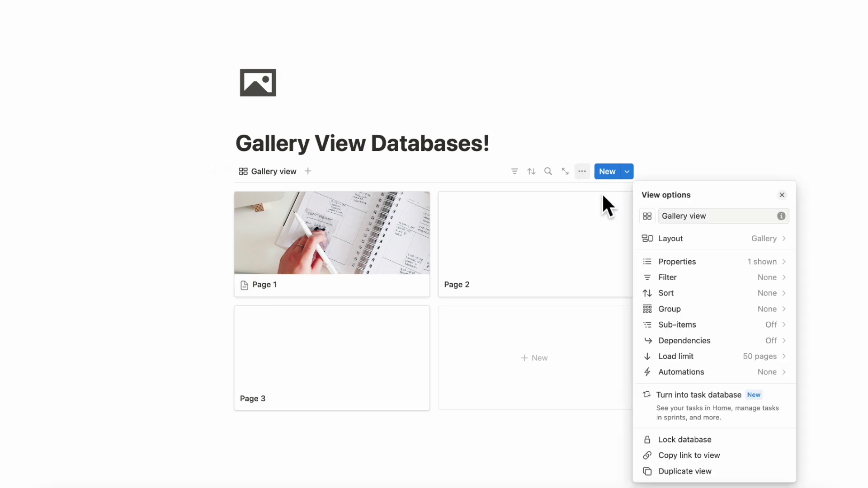
click(702, 238)
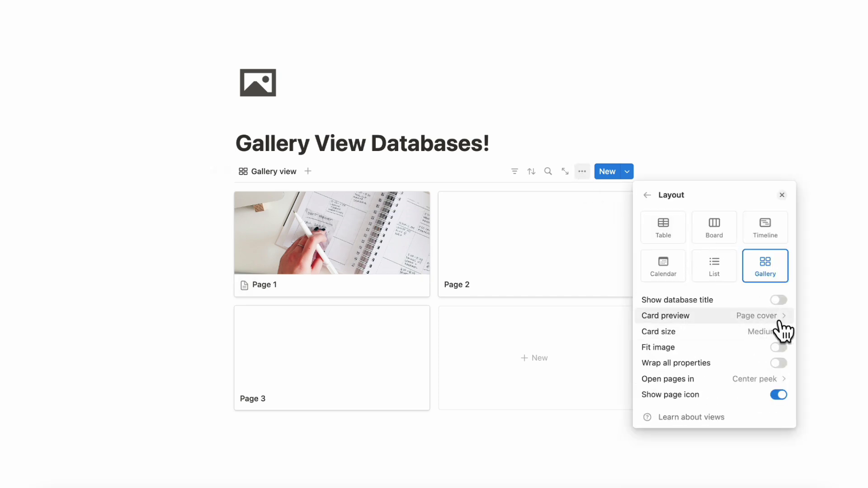
click(785, 315)
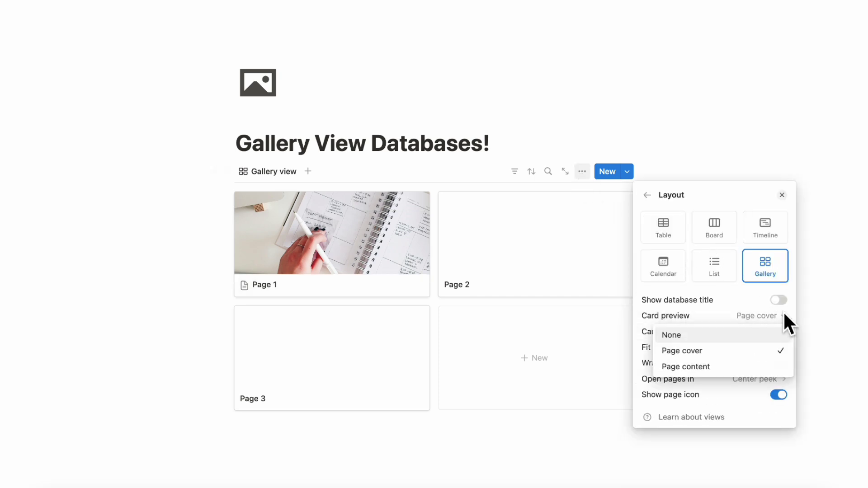
click(786, 365)
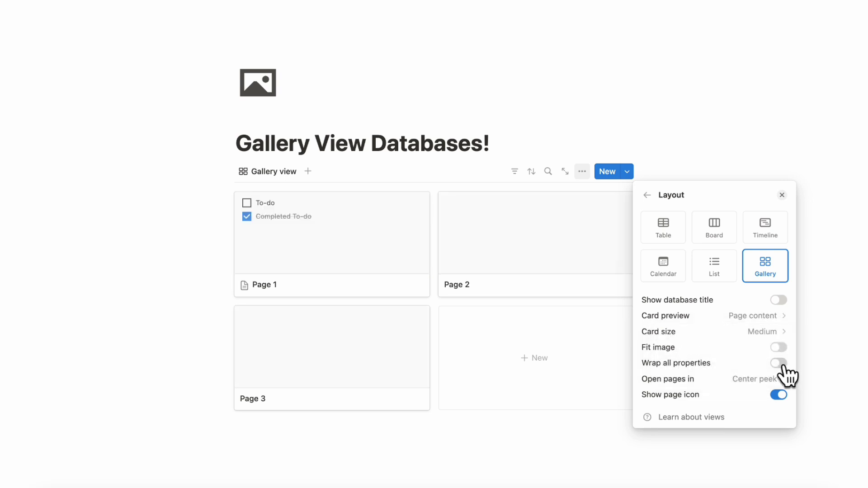
click(372, 231)
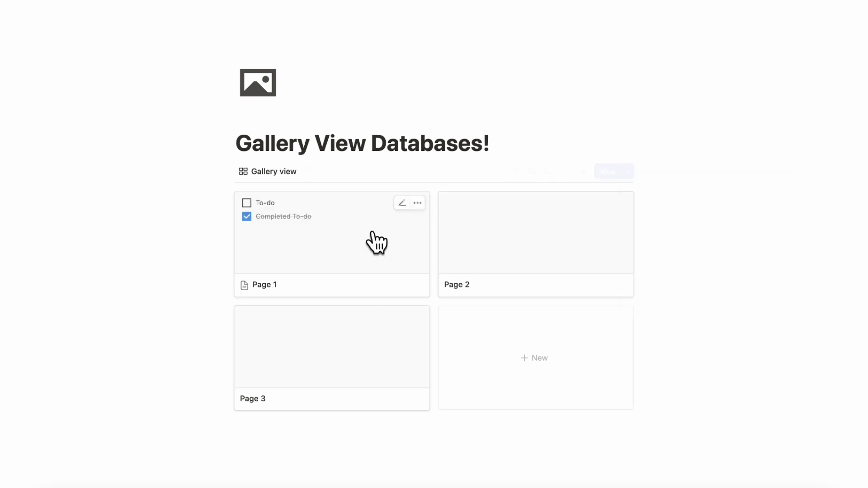
- Open the Page 1 card and add an empty block above the to-do items
click(335, 266)
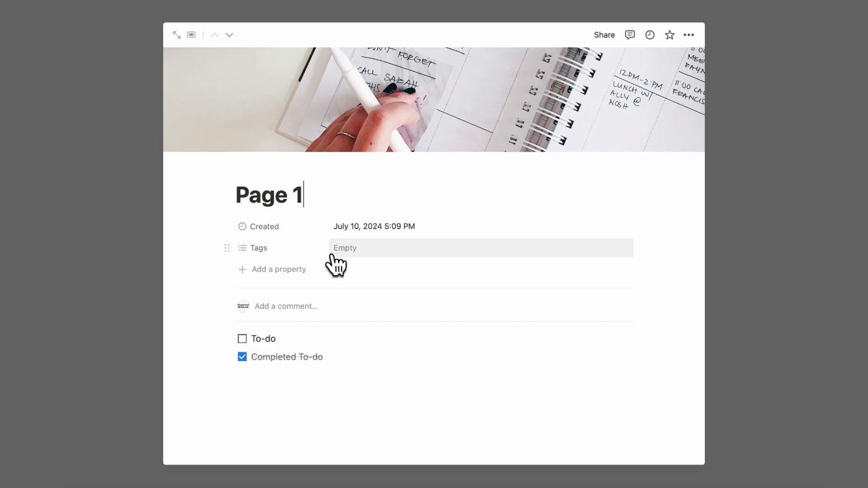
click(215, 338)
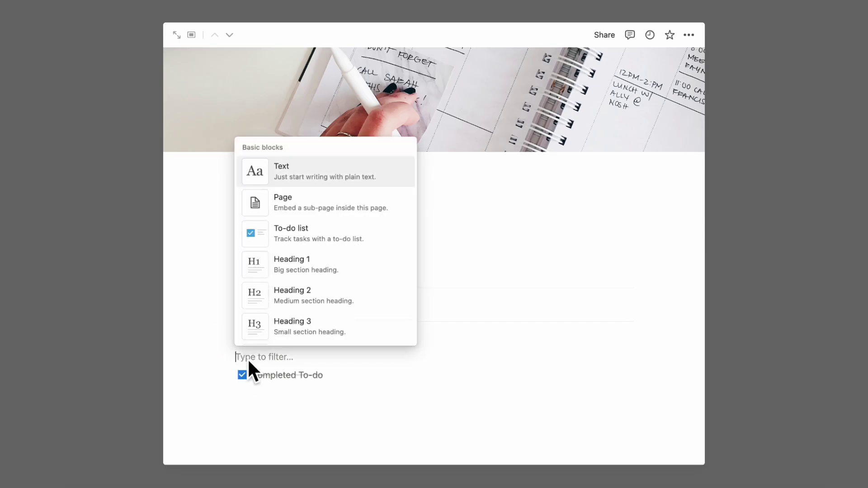
key(Escape)
drag(225, 355, 244, 339)
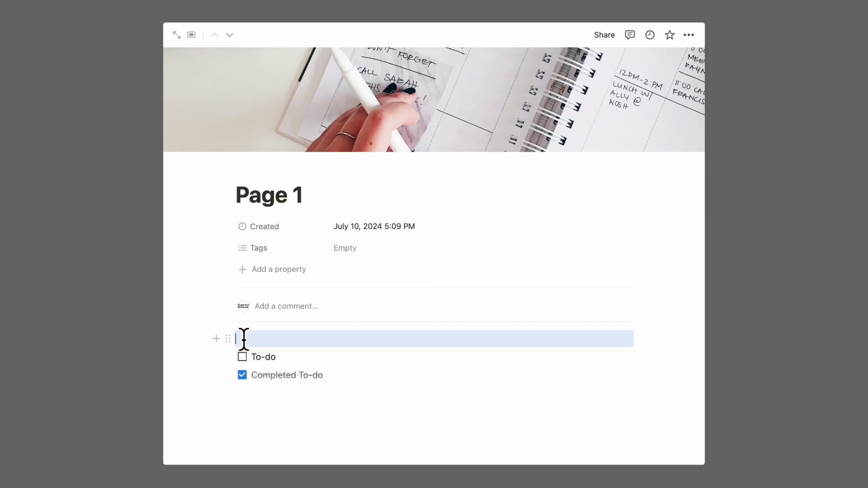
- Insert an Unsplash photo of a row of books above Page 1's to-do items and return to the gallery
text(/)
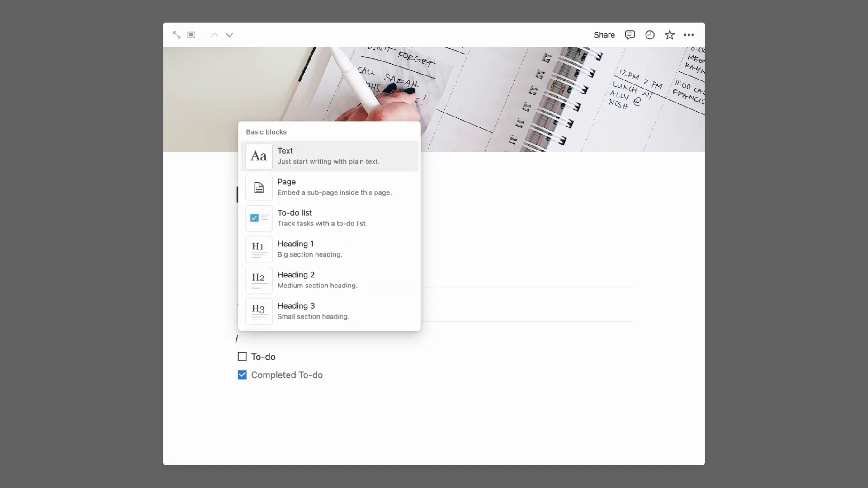
text(image)
click(280, 319)
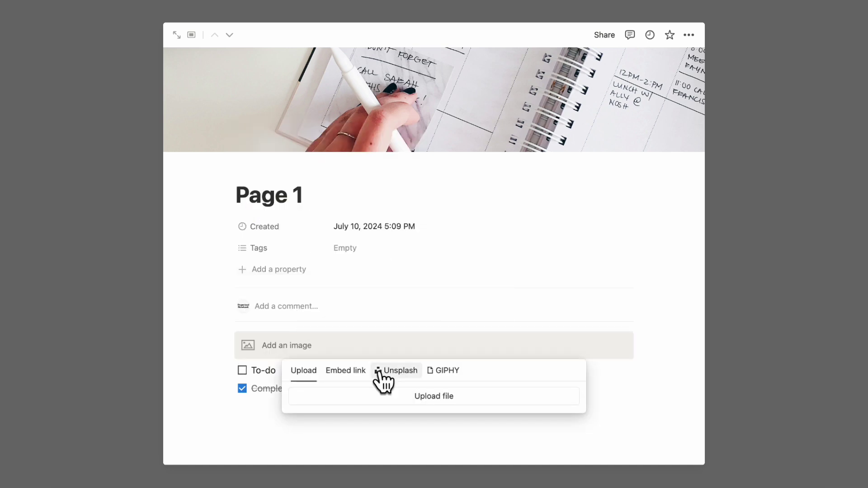
click(403, 371)
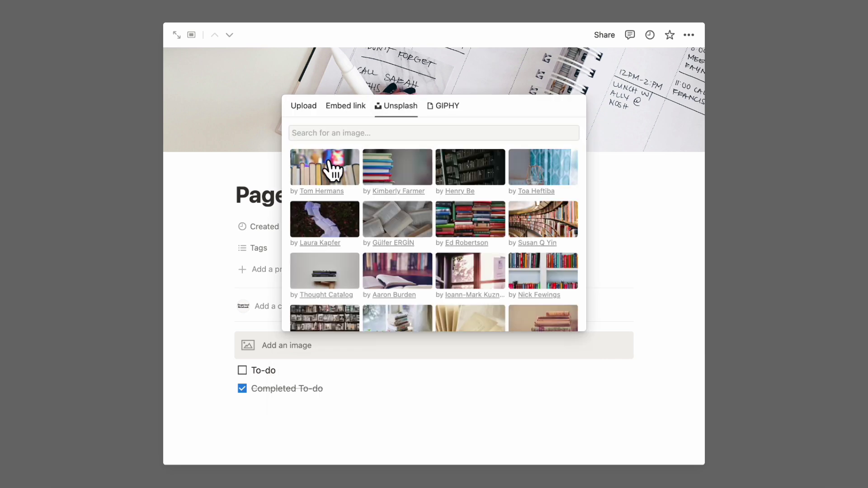
click(330, 171)
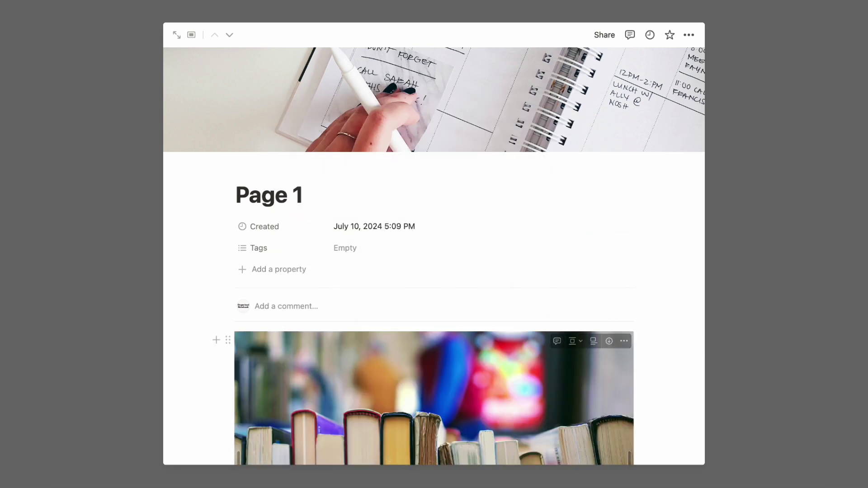
click(784, 359)
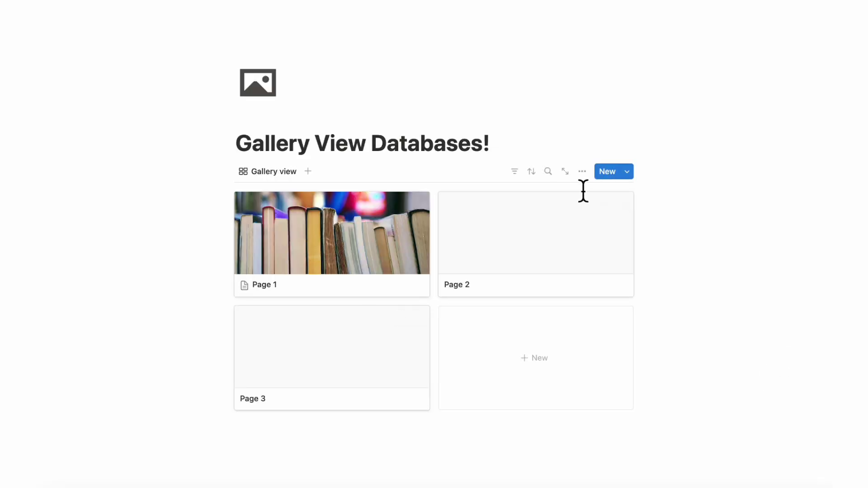
- Check the available card preview options in the gallery's layout settings
click(583, 172)
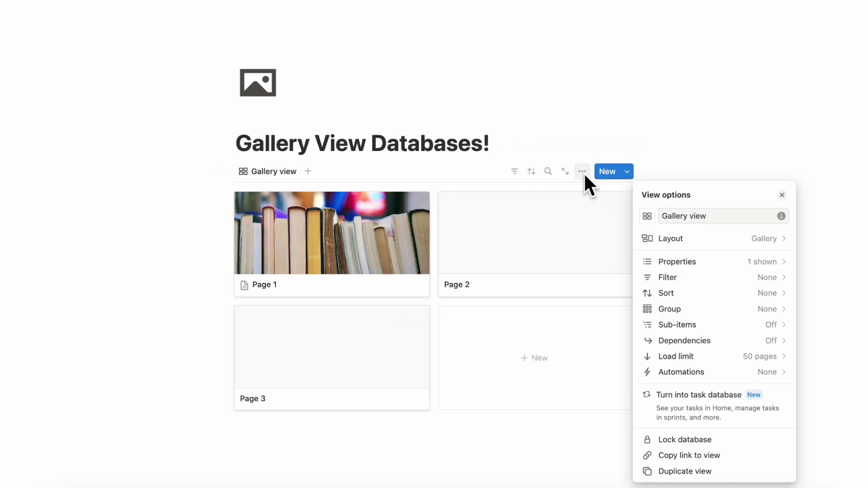
click(691, 239)
click(781, 317)
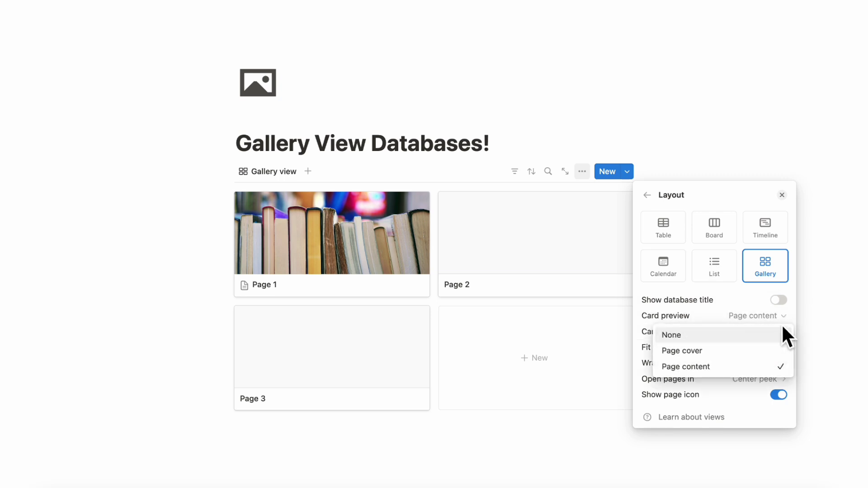
click(764, 347)
- Open Page 1, add a Files & media property with its default name, and return to the gallery
click(366, 218)
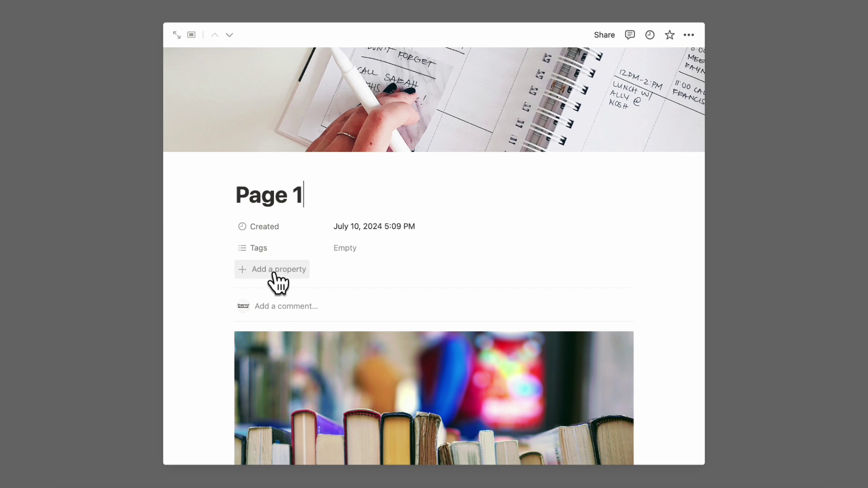
click(275, 272)
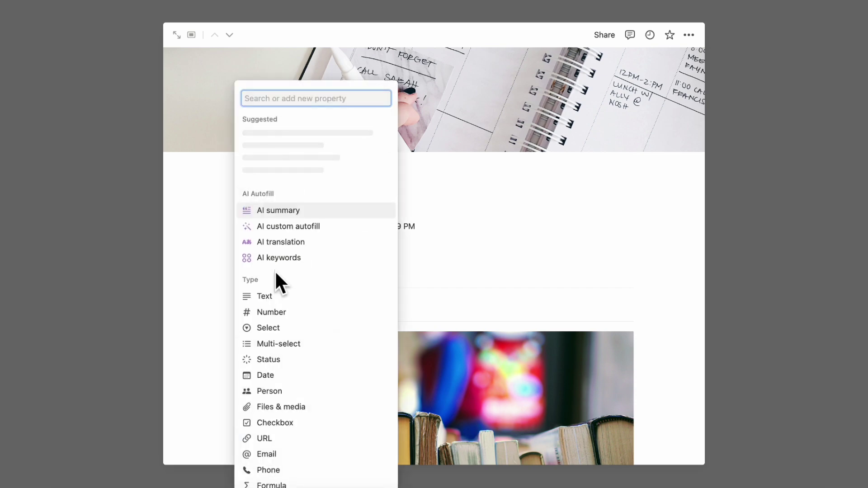
text(files)
click(292, 340)
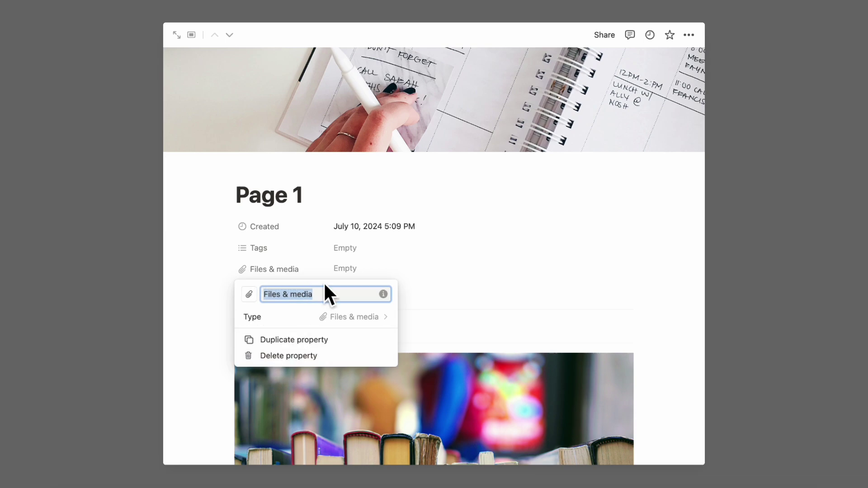
click(861, 266)
click(859, 265)
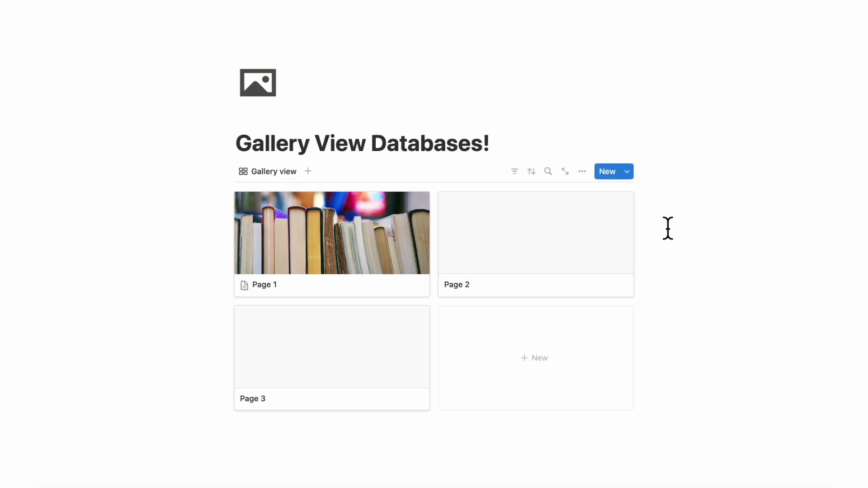
- Set the gallery's card preview to the Files & media property and close the layout settings
click(583, 174)
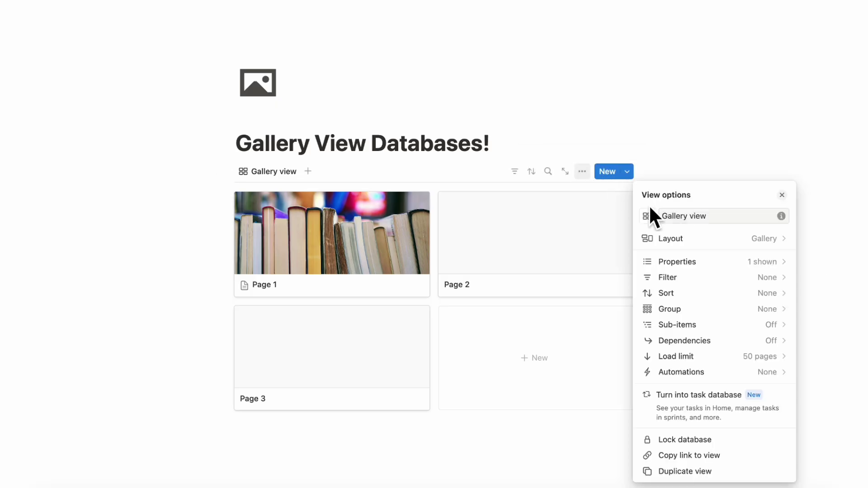
click(683, 240)
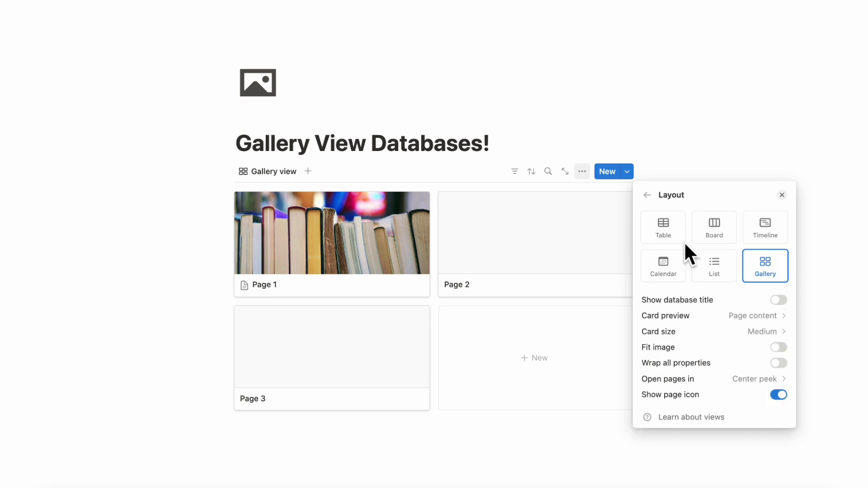
click(743, 319)
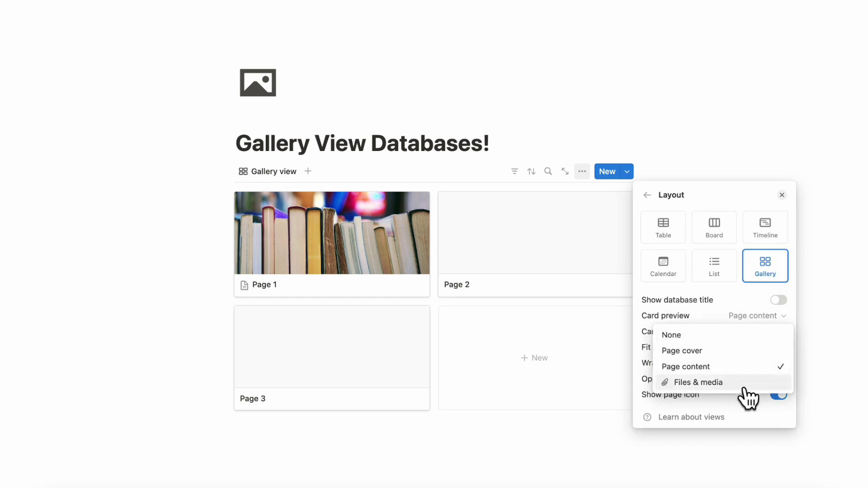
click(713, 382)
click(411, 295)
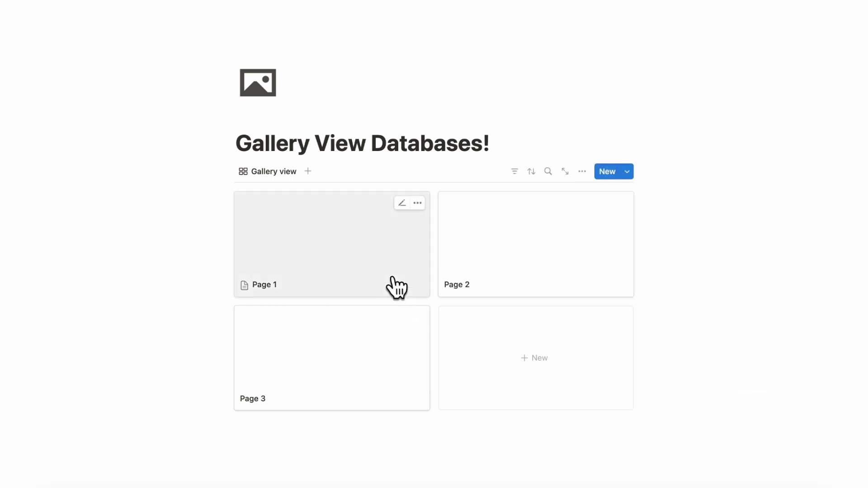
- Add a purple-blue gradient image to Page 1's Files & media property and return to the gallery
click(392, 278)
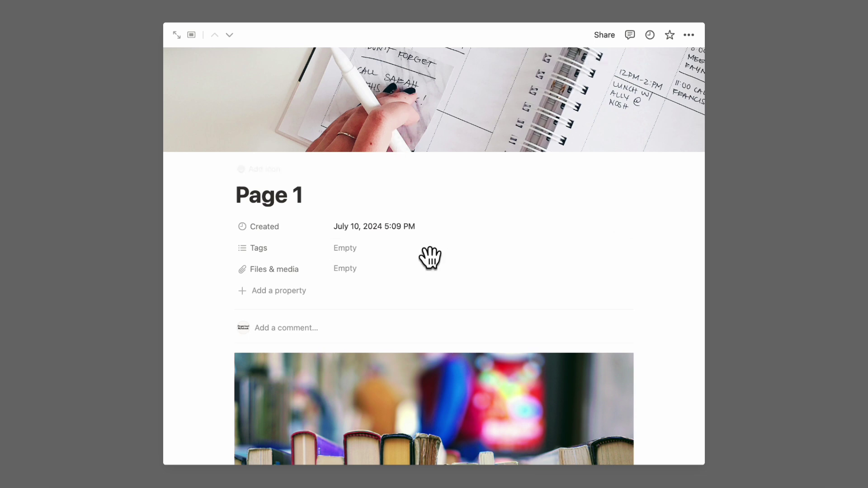
click(412, 272)
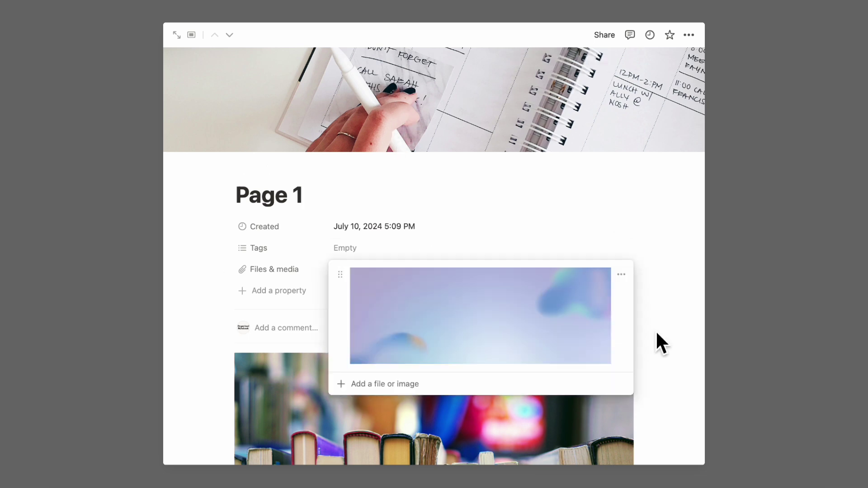
click(665, 292)
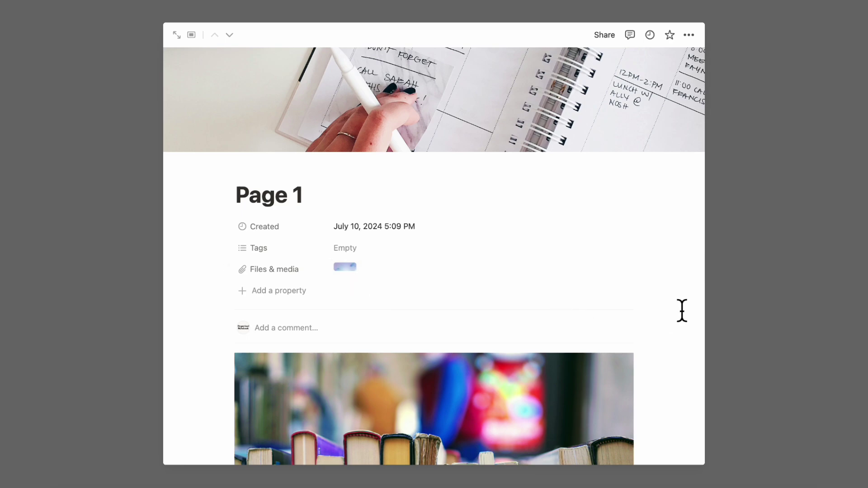
click(756, 293)
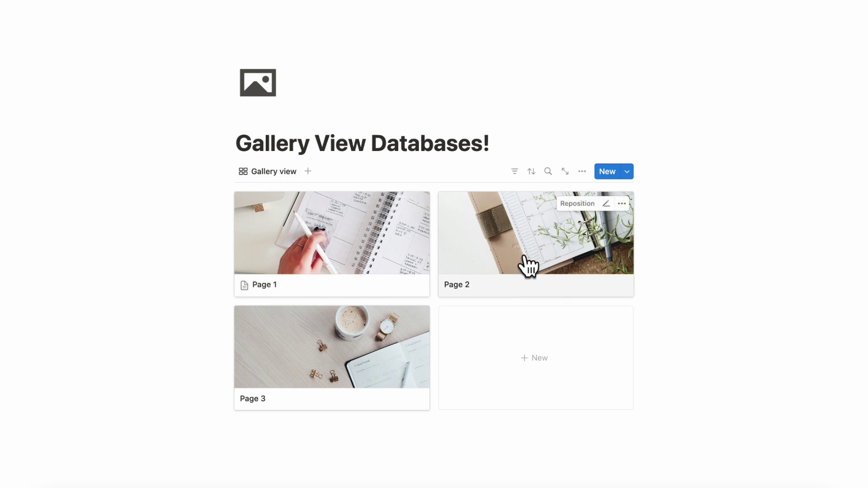
- Hide the Name property from the gallery cards and close the view settings
click(582, 172)
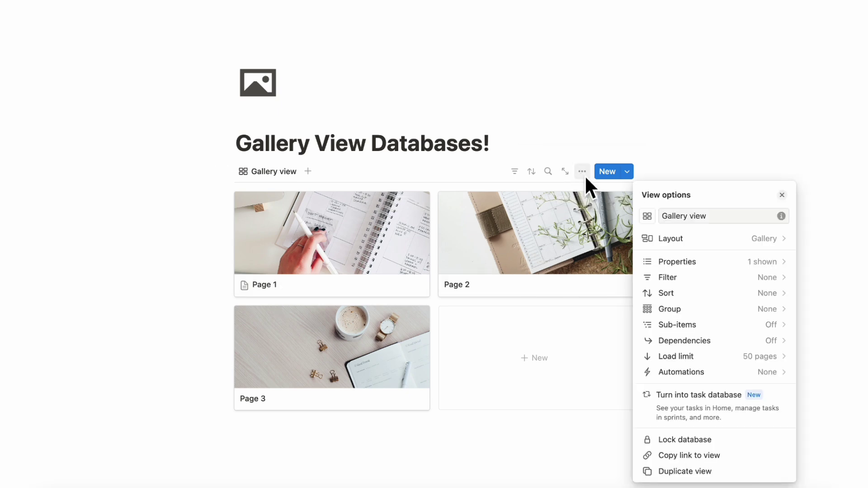
click(674, 262)
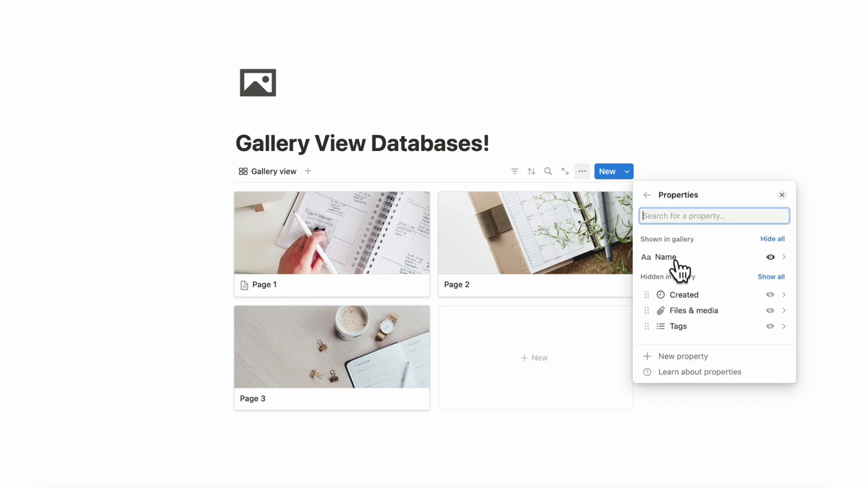
click(771, 257)
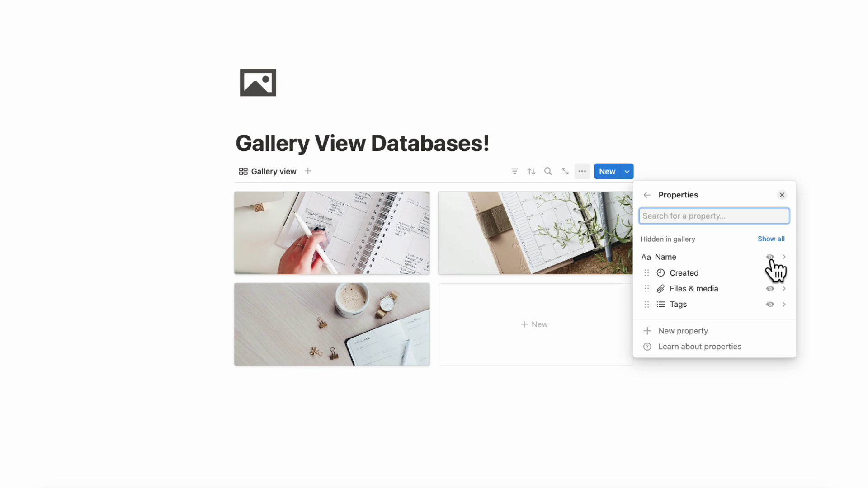
click(770, 165)
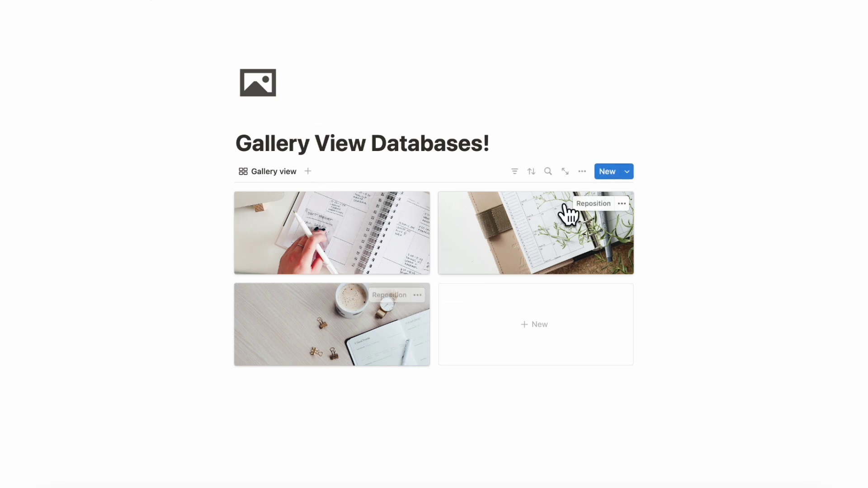
- Try the Small and Large card sizes for the gallery
click(582, 171)
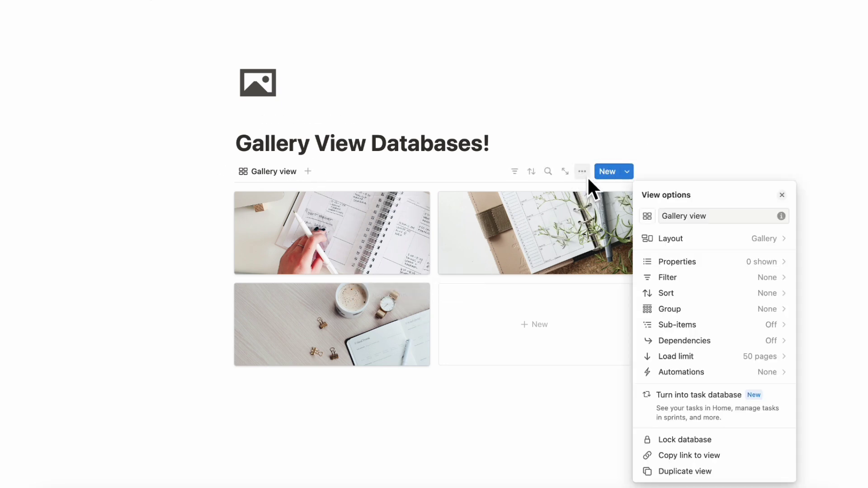
click(688, 238)
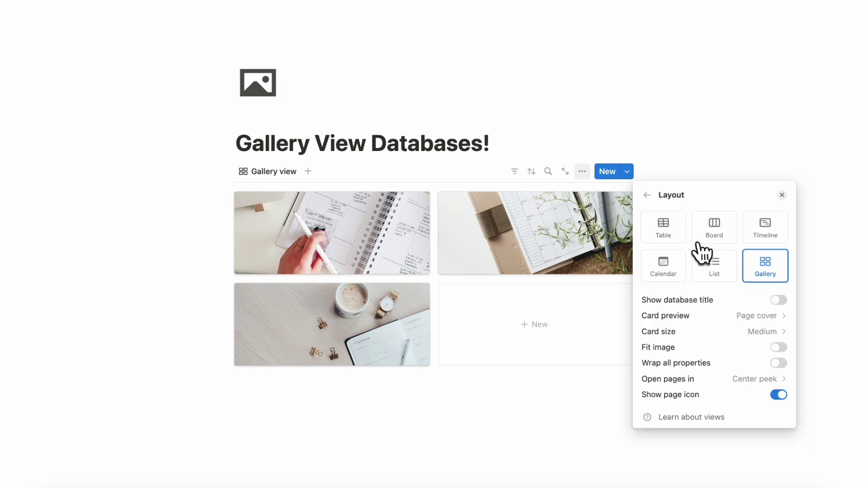
click(781, 333)
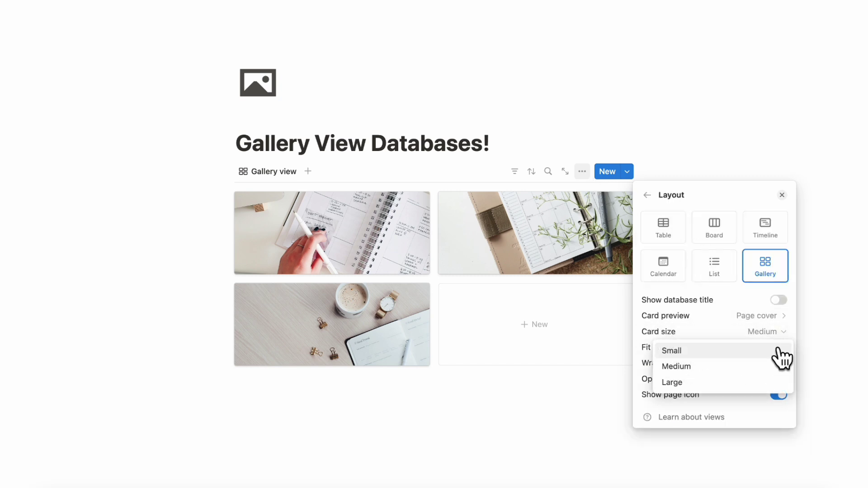
click(760, 352)
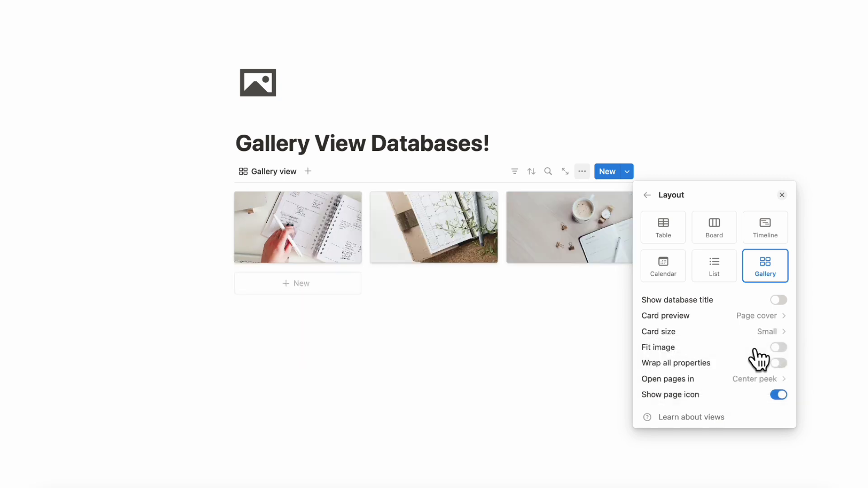
click(773, 333)
click(761, 384)
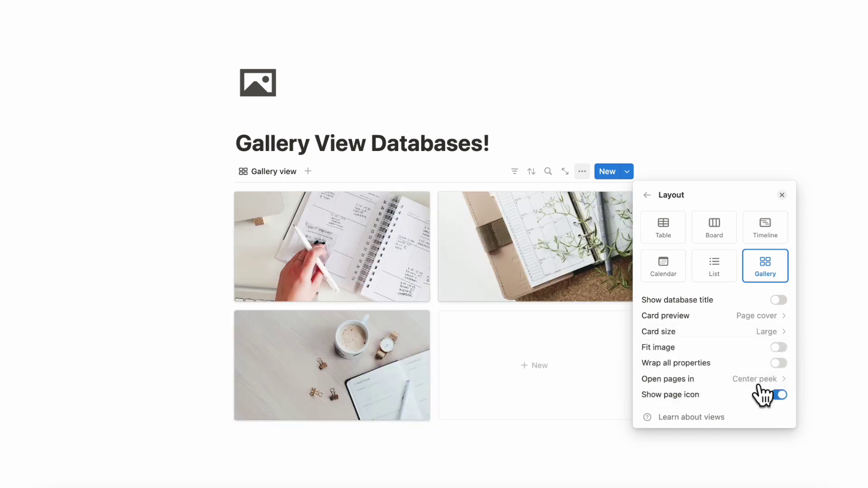
- Set the gallery's card size to Medium and close the layout settings
click(759, 333)
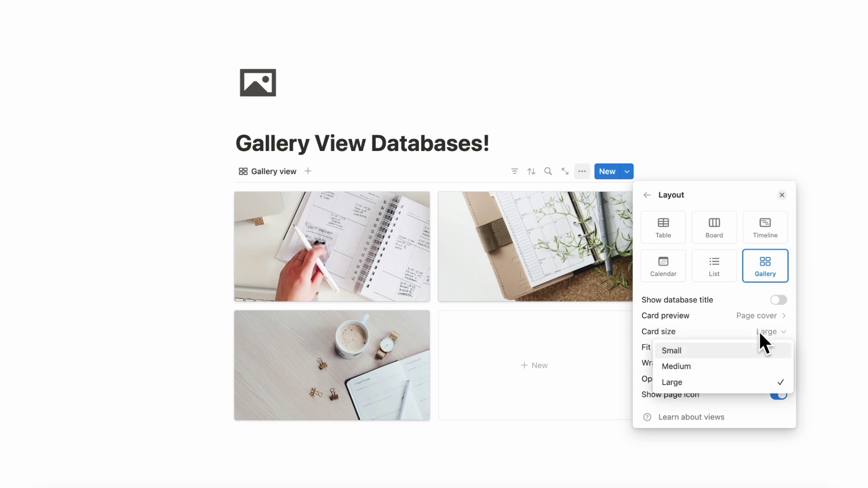
click(724, 367)
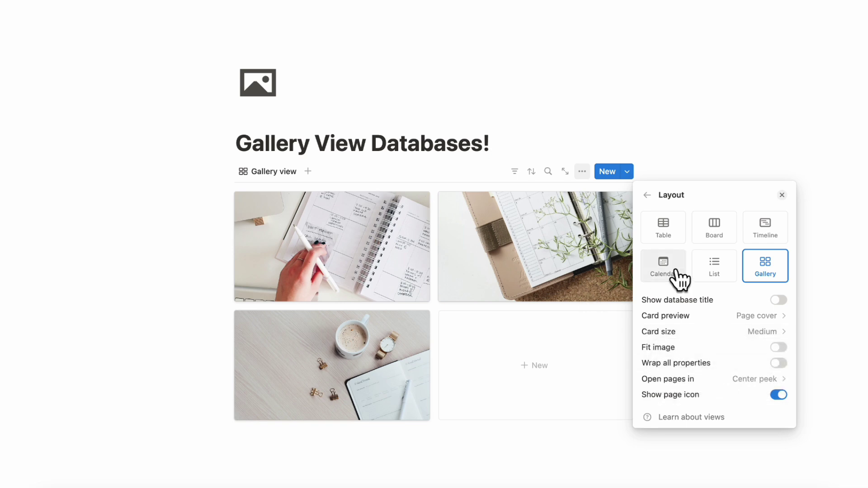
click(703, 149)
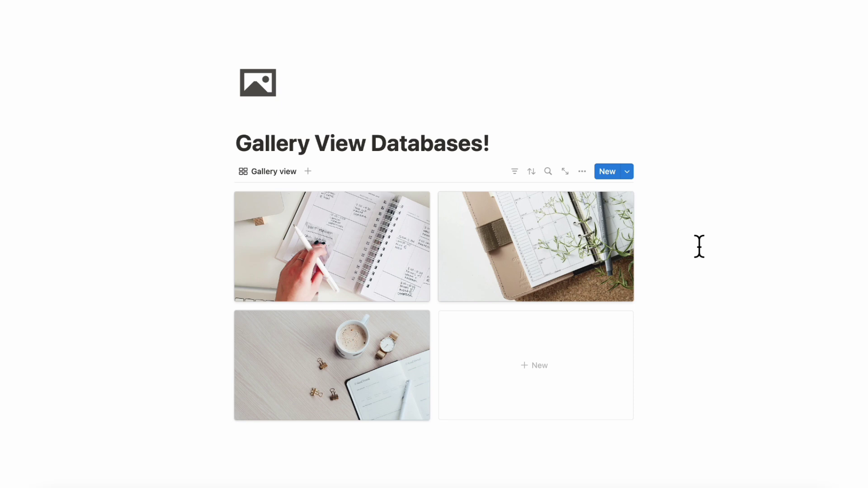
- Try the Fit image option on the gallery cards, switch it back off and close the layout settings
click(583, 172)
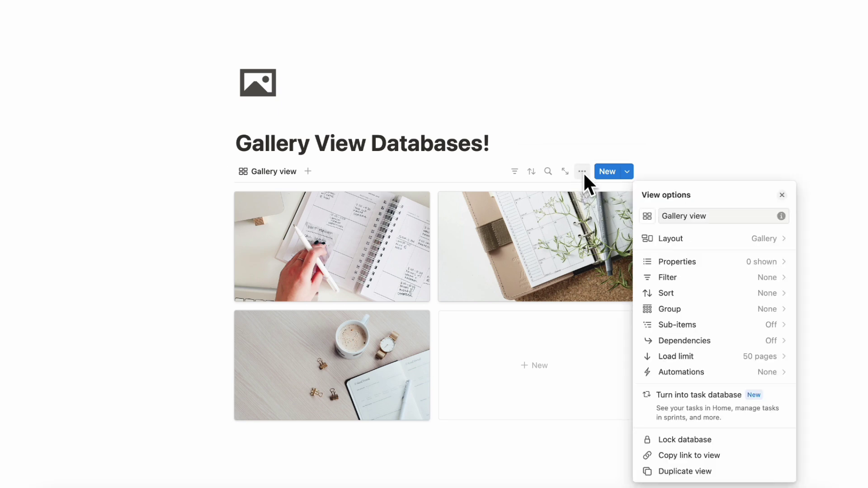
click(723, 239)
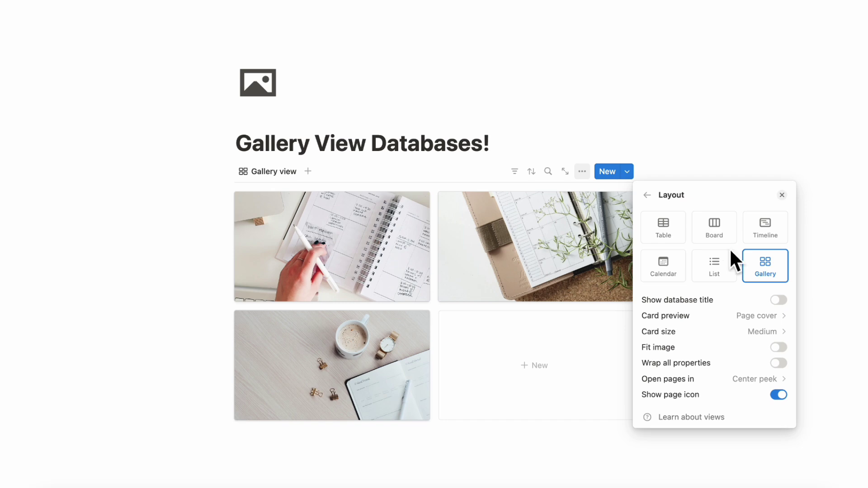
click(779, 347)
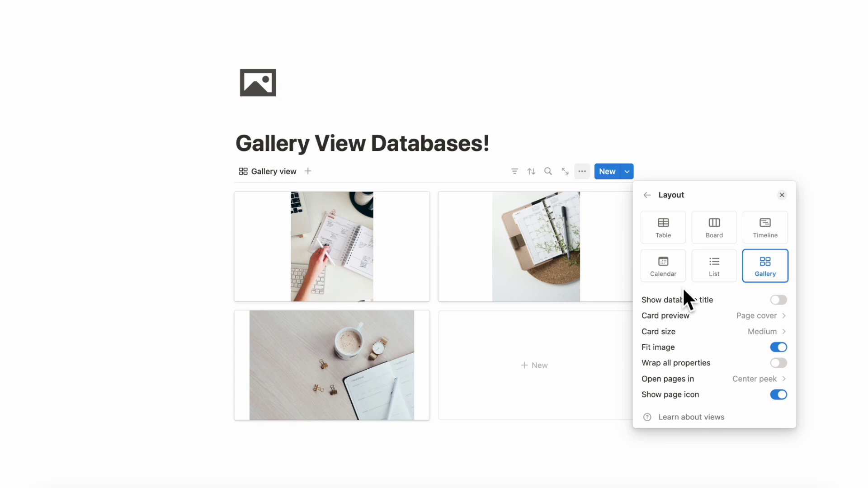
click(779, 347)
click(494, 233)
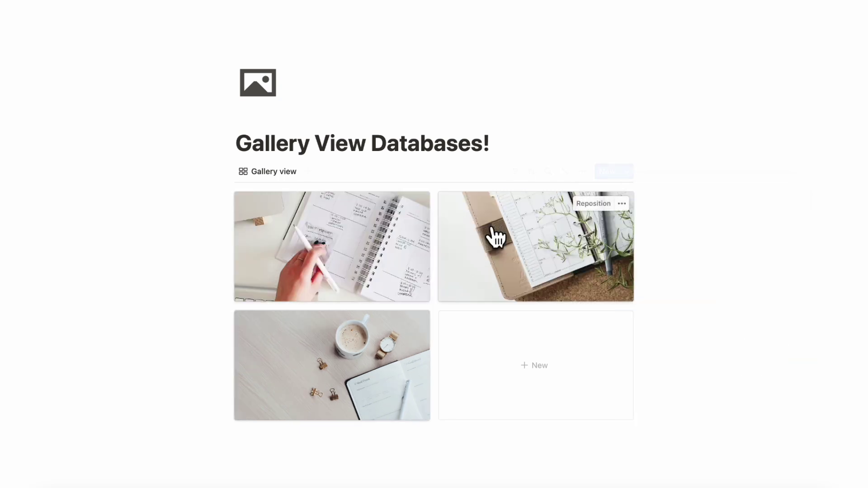
- Reposition the cover image on the second gallery card to reveal more of its lower part and save the position
click(598, 207)
drag(534, 237, 556, 423)
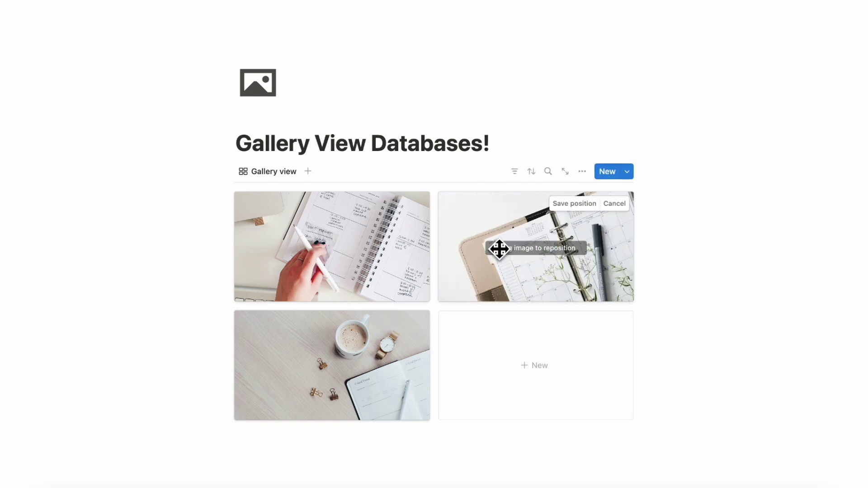
drag(499, 248, 537, 129)
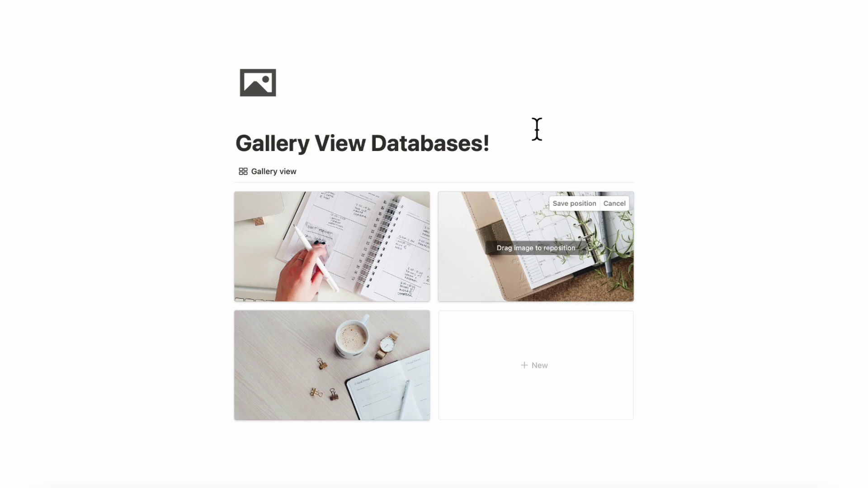
drag(534, 243, 533, 213)
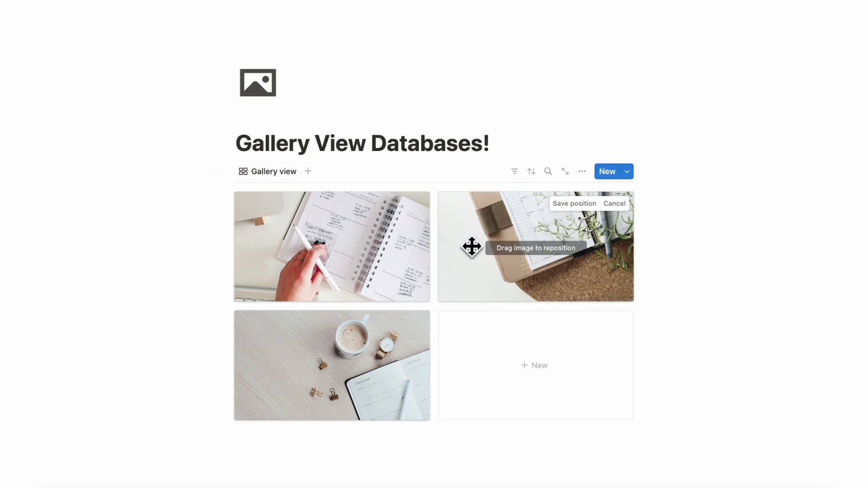
click(566, 204)
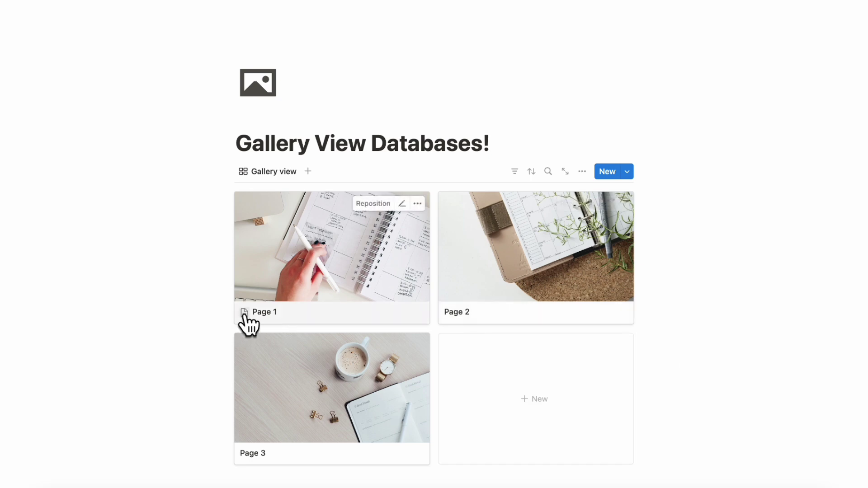
- Open Page 1, look through its contents and return to the gallery
click(324, 317)
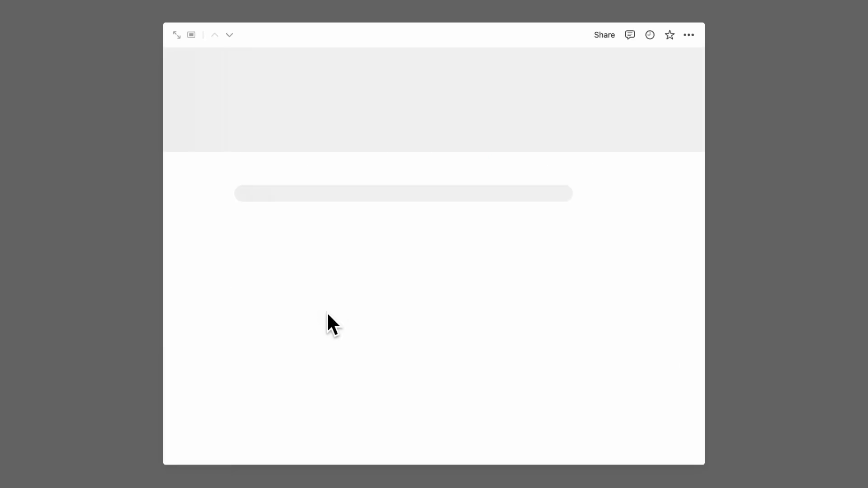
scroll(413, 336, down, 5)
scroll(413, 335, down, 2)
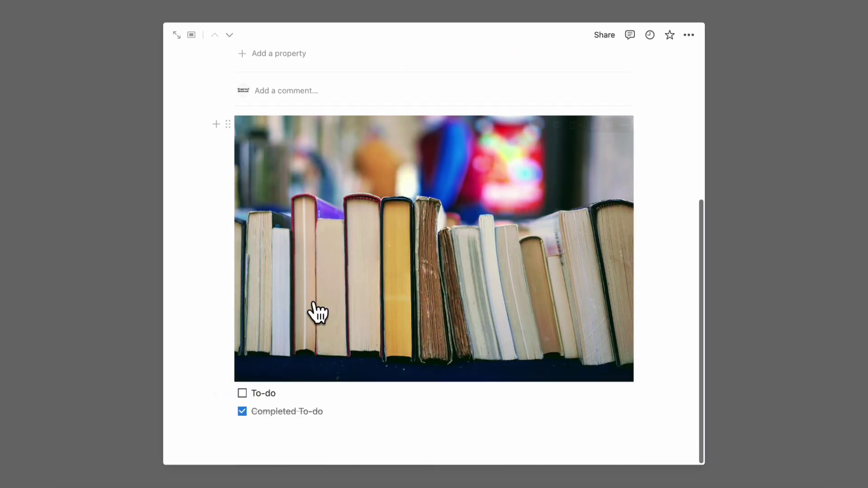
click(835, 268)
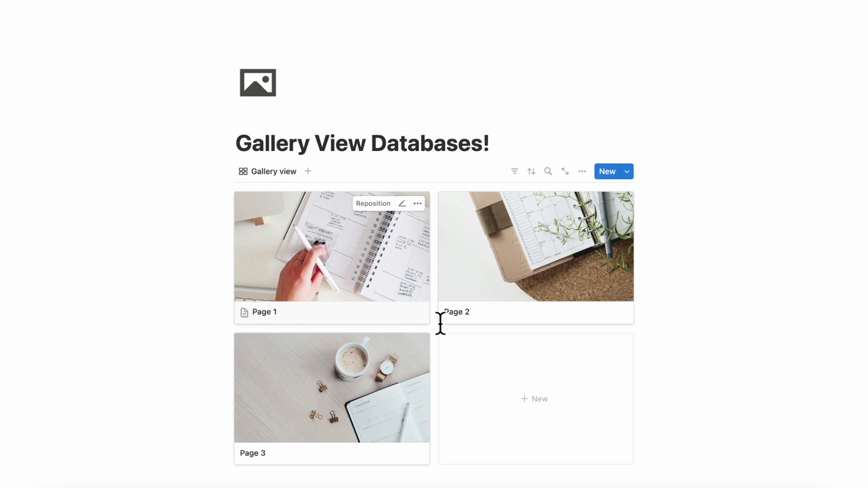
- Turn off Show page icon in the gallery's layout settings and close them
click(582, 173)
click(672, 239)
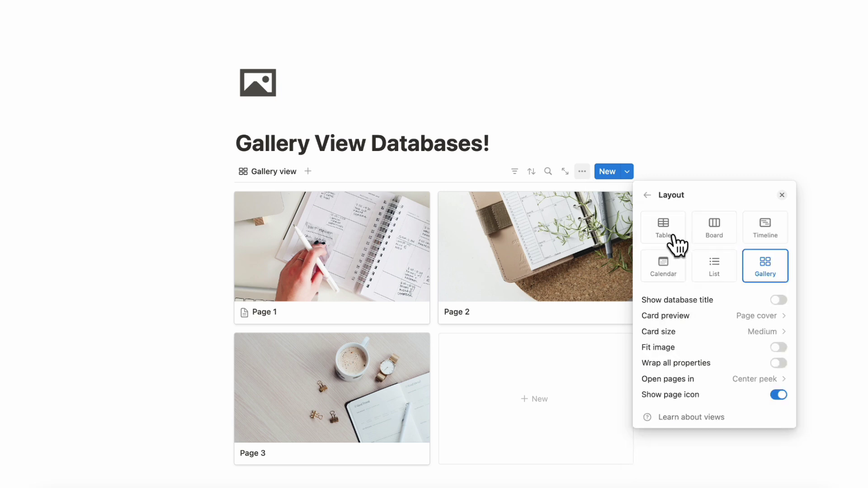
click(780, 396)
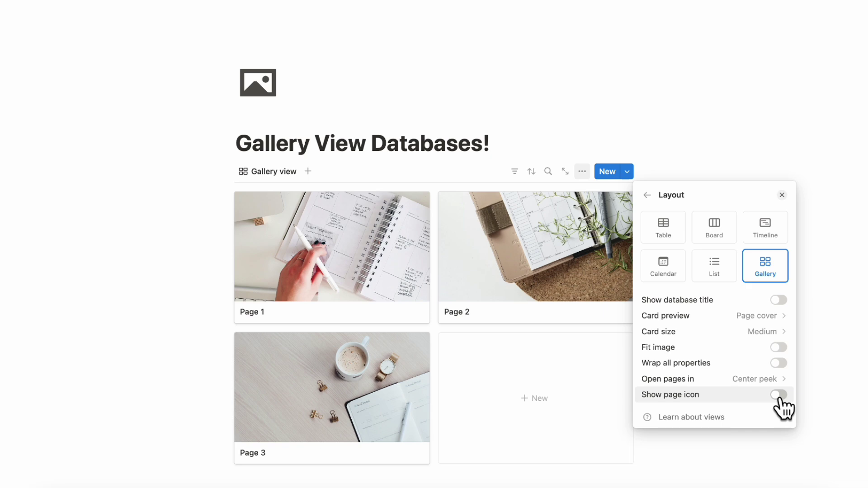
click(782, 195)
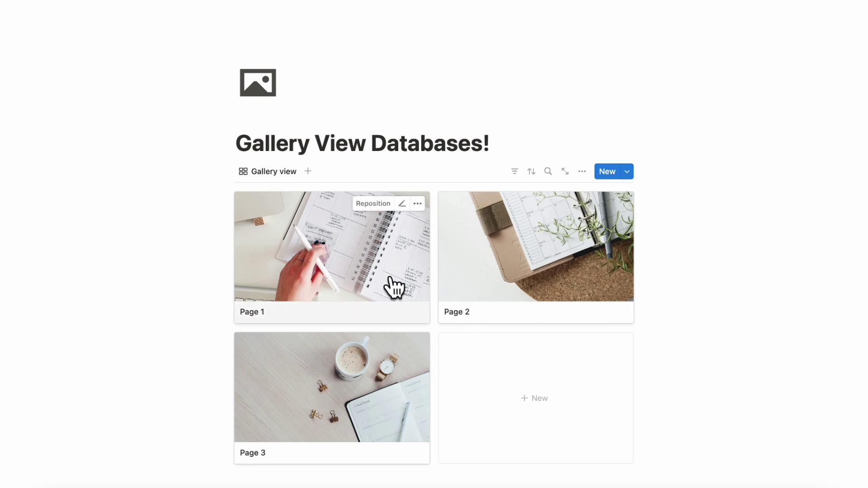
- Open Page 1 and create and assign a Productivity option in its Tags property
click(404, 278)
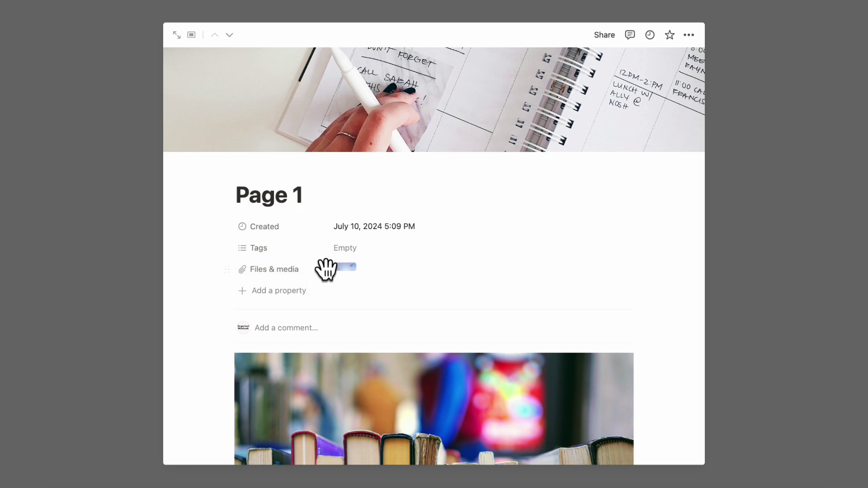
click(364, 253)
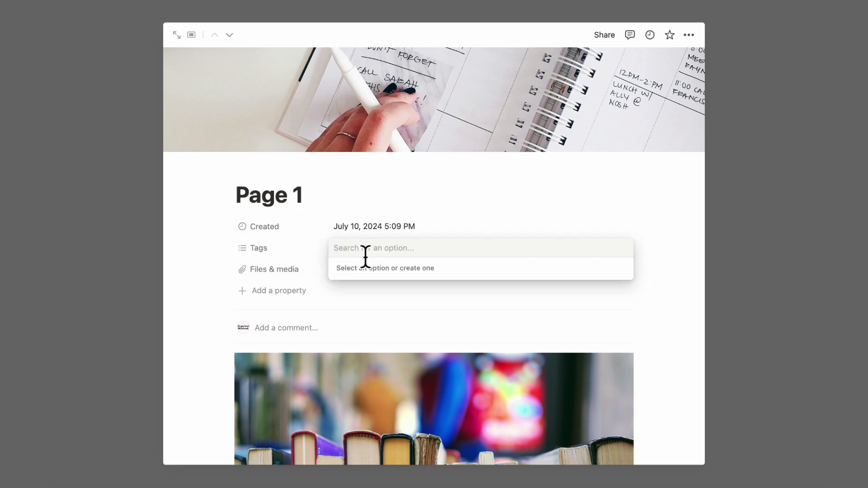
text(Productivity)
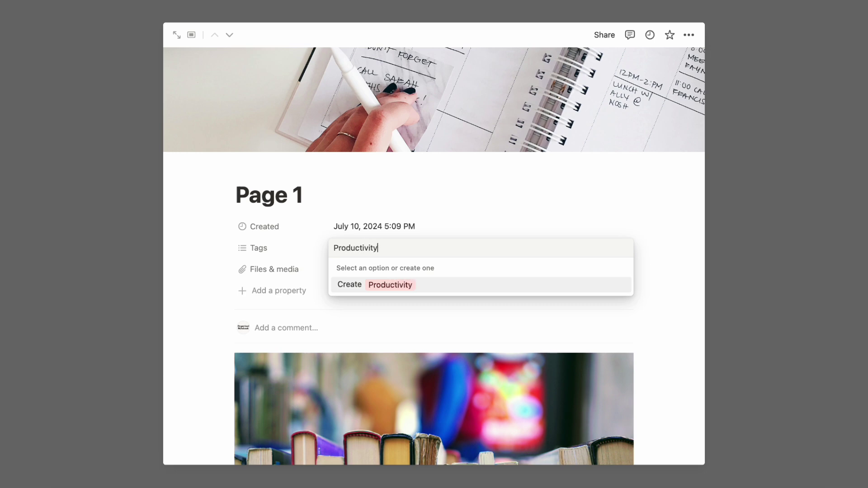
key(Return)
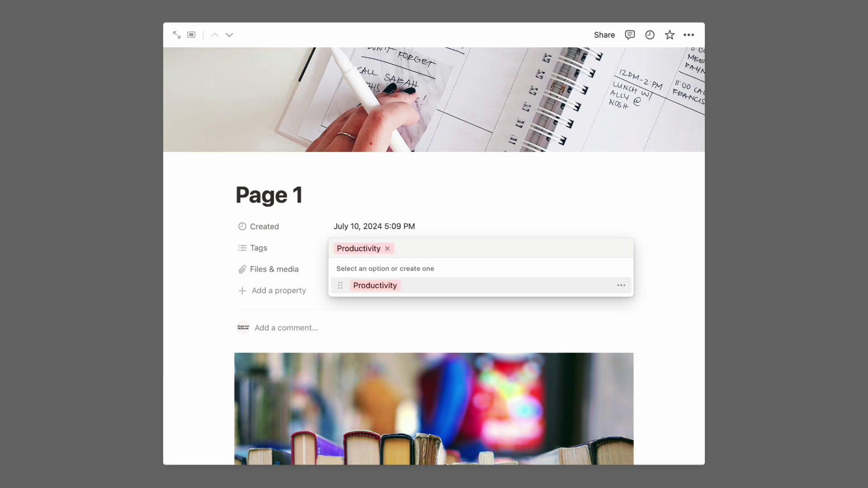
click(430, 231)
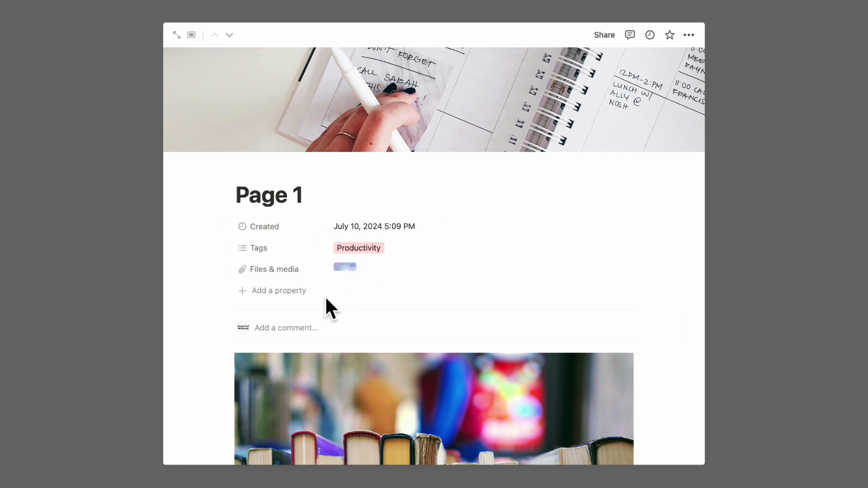
- Add a checkbox property named "Done?" to Page 1 and place it below Files & media
click(290, 291)
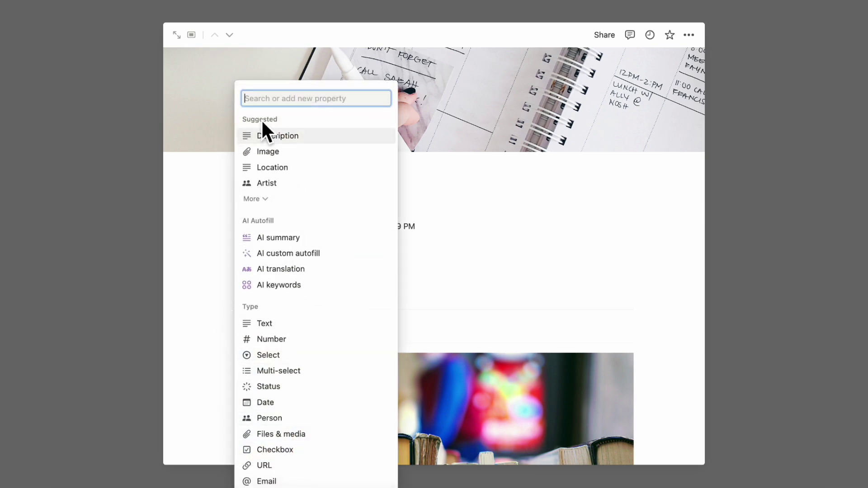
text(check)
click(308, 358)
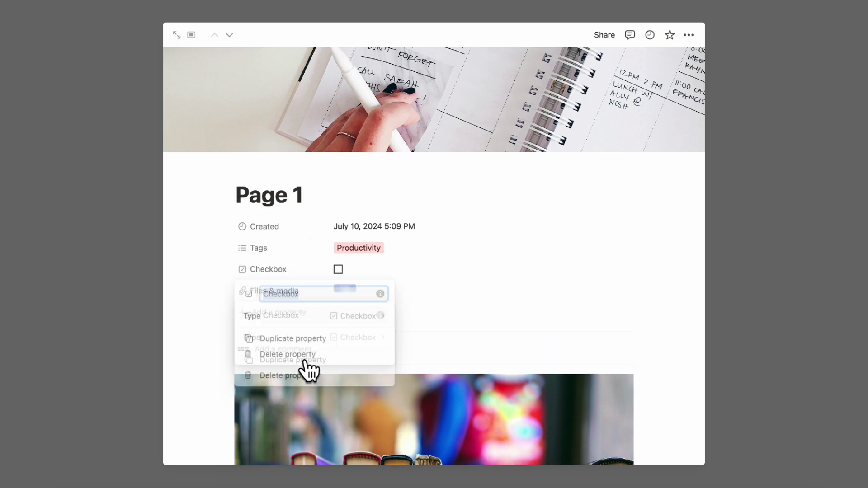
text(Do)
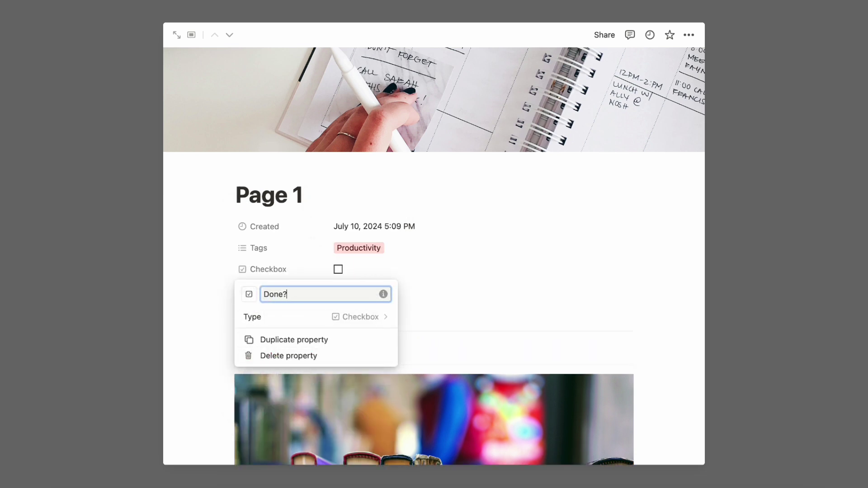
click(402, 277)
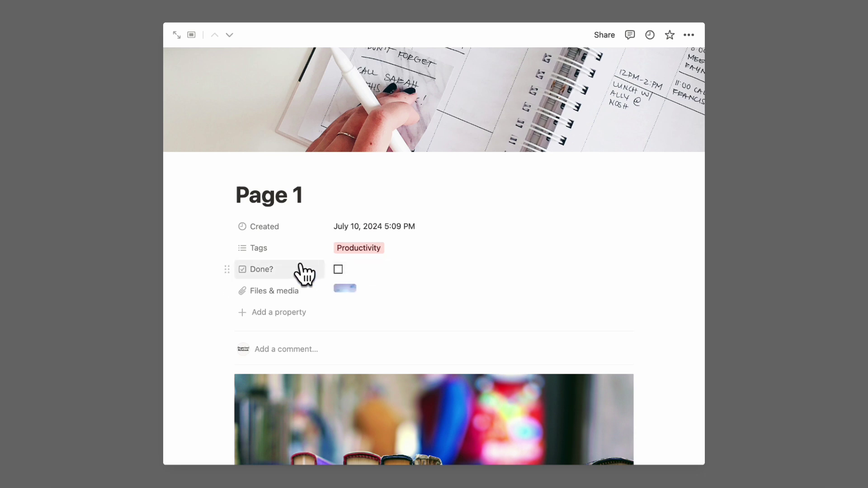
drag(301, 268, 299, 293)
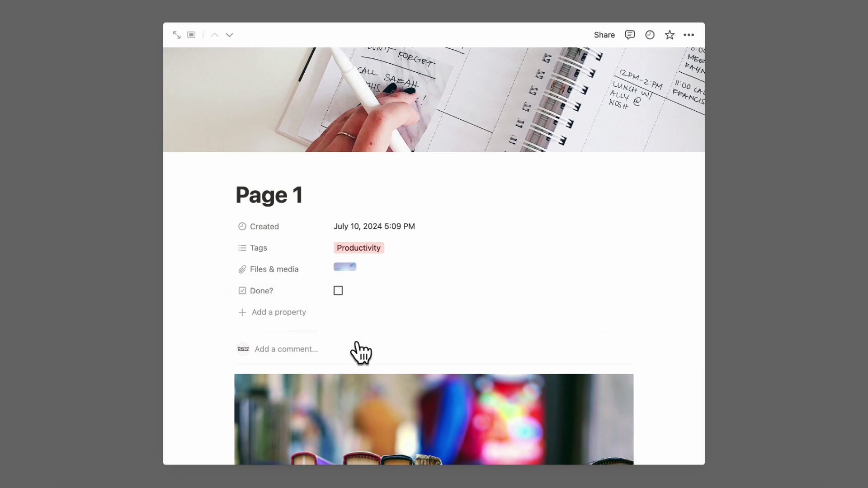
- Browse the available property types and add a Text property to Page 1 with its default name
click(289, 314)
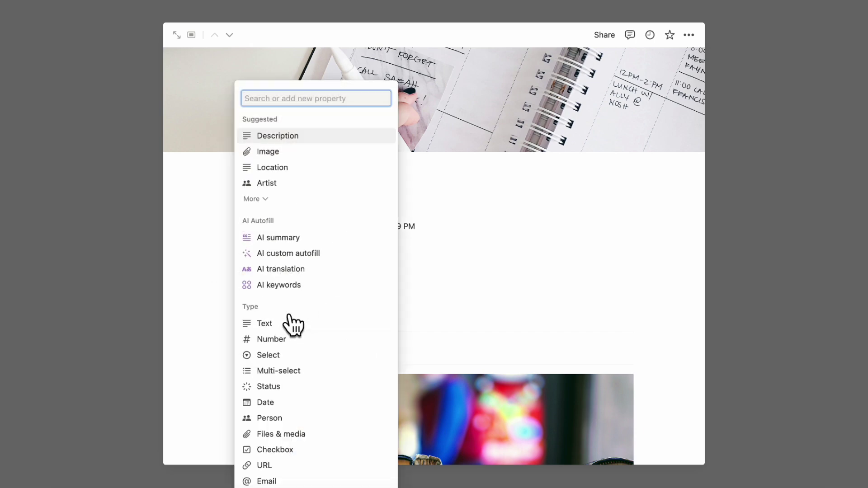
scroll(293, 322, down, 10)
scroll(297, 237, up, 2)
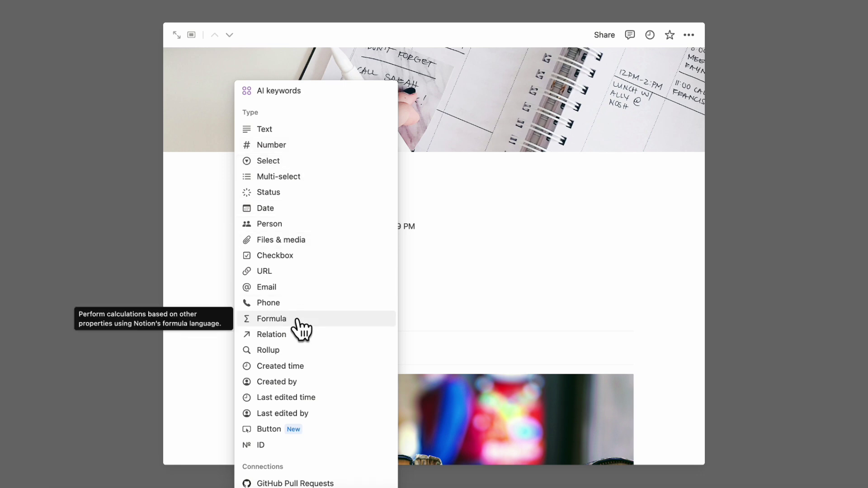
click(347, 139)
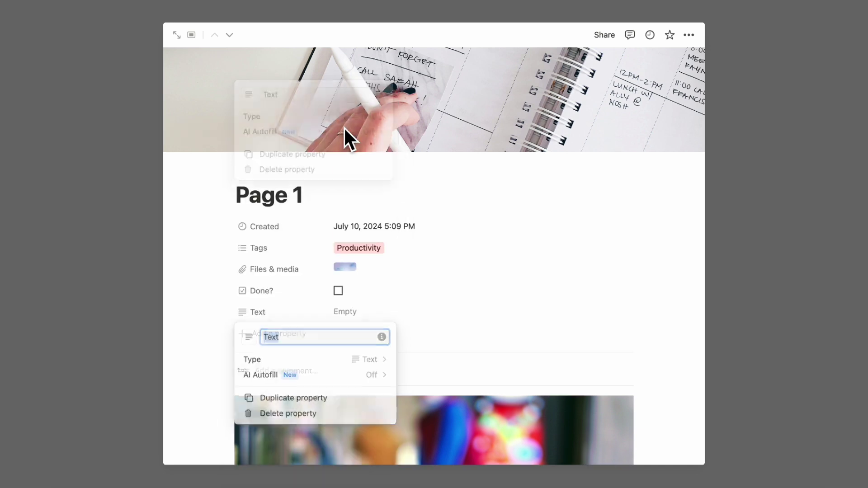
click(479, 317)
- Enter "Lots of text here that needs to be shown." in Page 1's Text property and return to the gallery
click(399, 316)
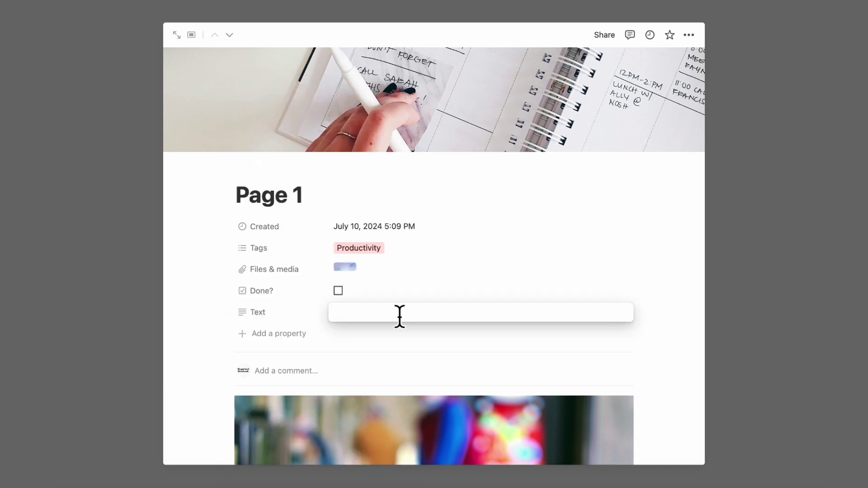
text(Los)
key(BackSpace)
text(ts of text here that needs to be shown.)
click(778, 294)
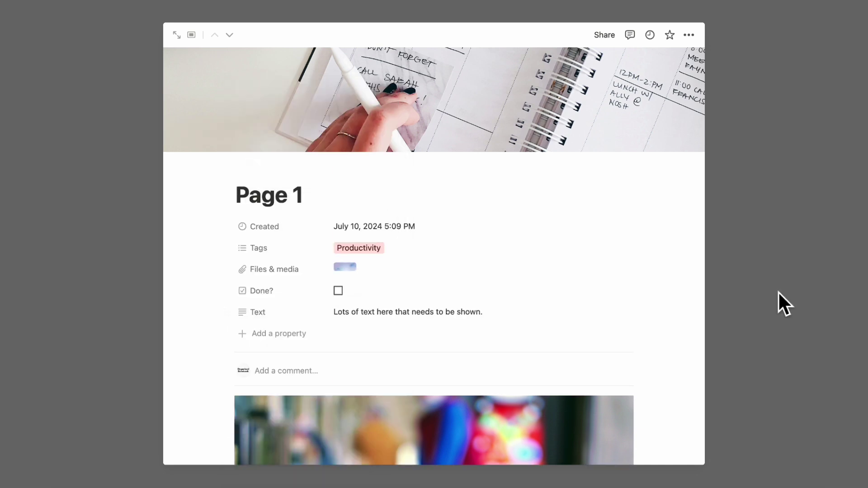
click(778, 294)
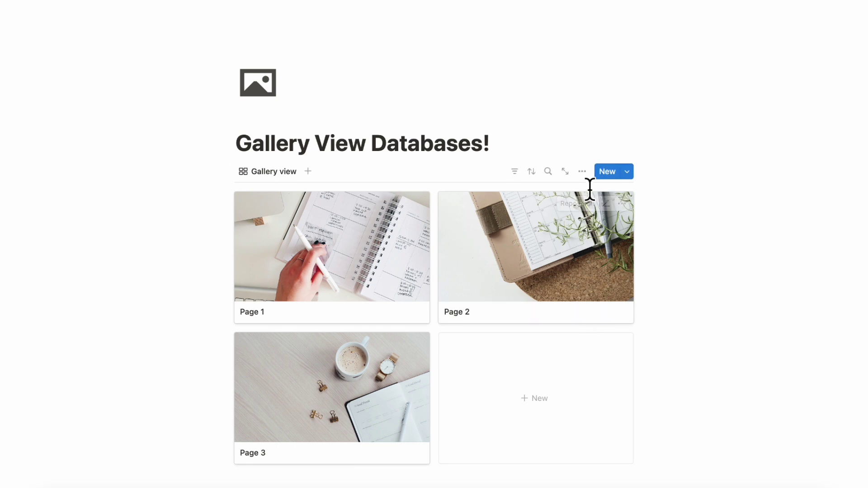
- Show the Created, Files & media, Tags, Done? and Text properties on the gallery cards and close the view settings
click(583, 173)
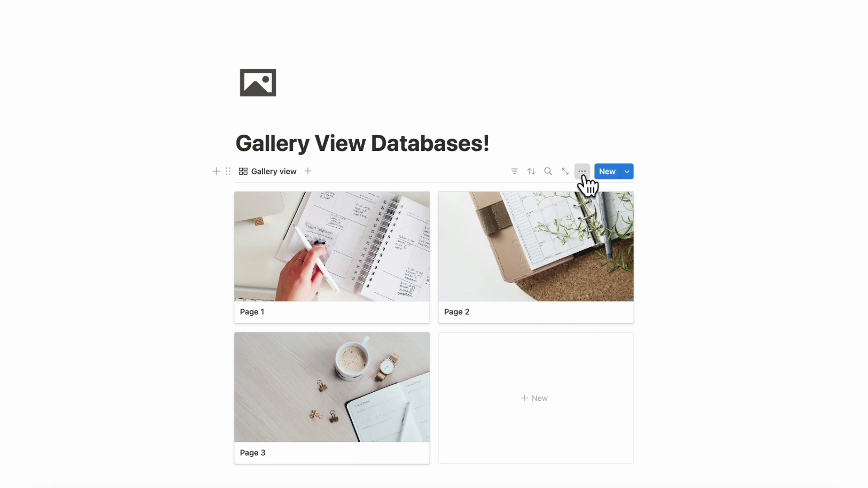
click(687, 261)
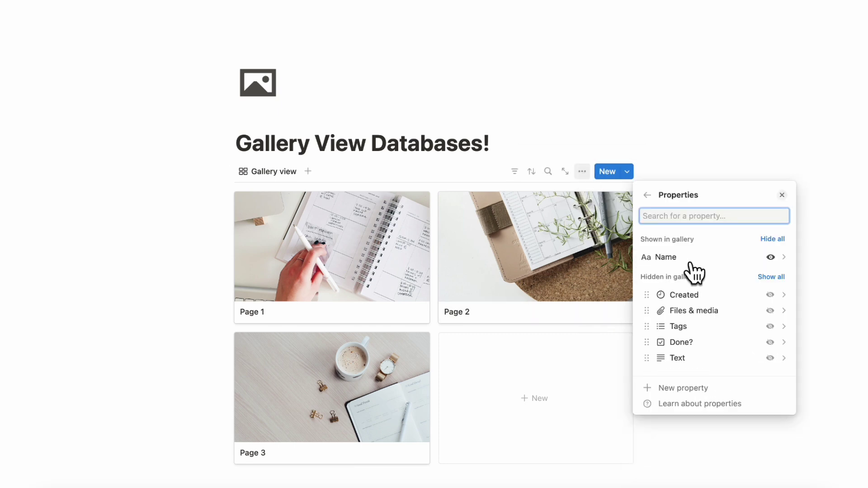
click(770, 295)
click(771, 310)
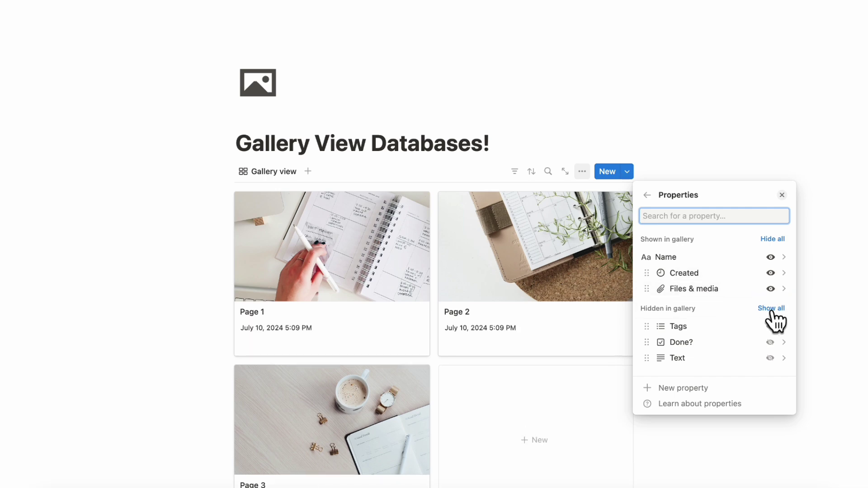
click(770, 326)
click(770, 342)
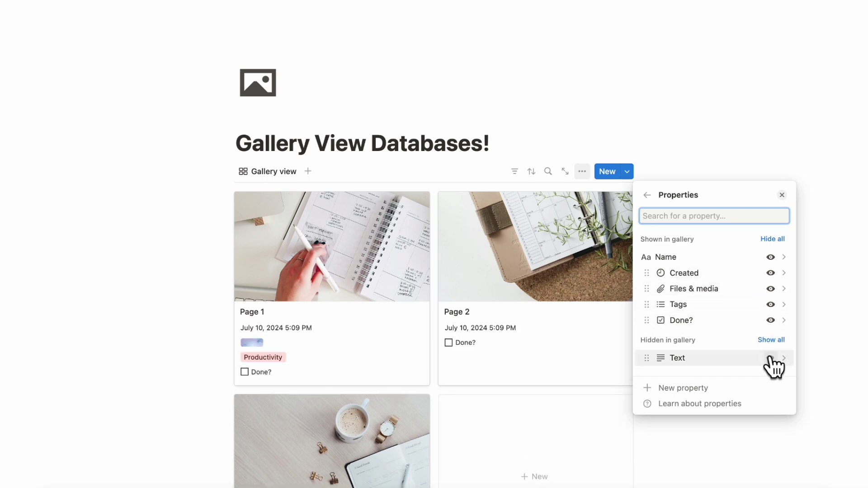
click(770, 357)
click(781, 195)
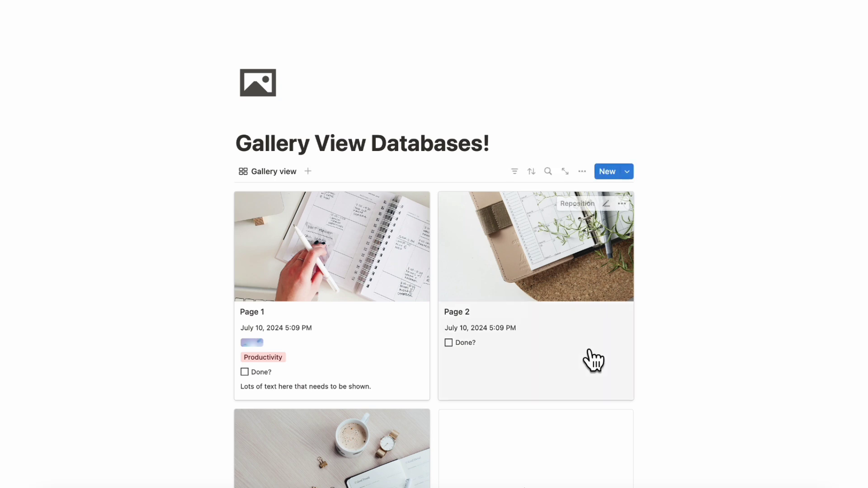
- Extend the Text property on the Page 1 card with three more repetitions of "Lots of text here that needs to be shown."
scroll(592, 360, down, 3)
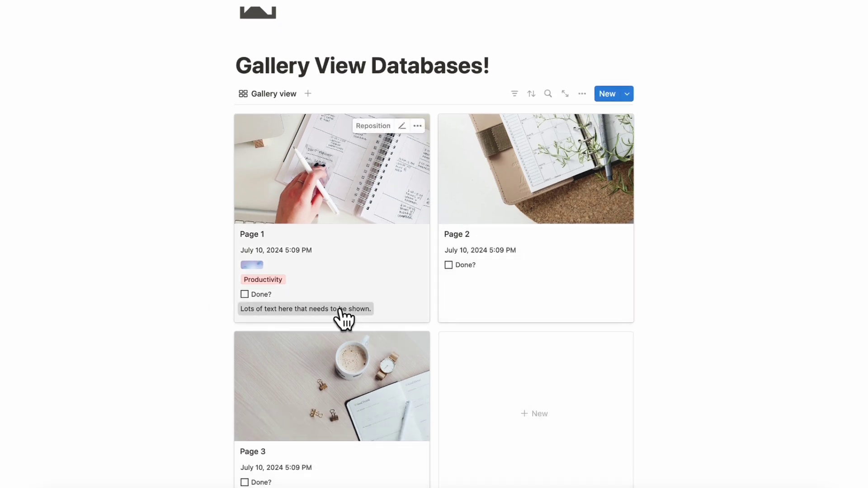
click(342, 311)
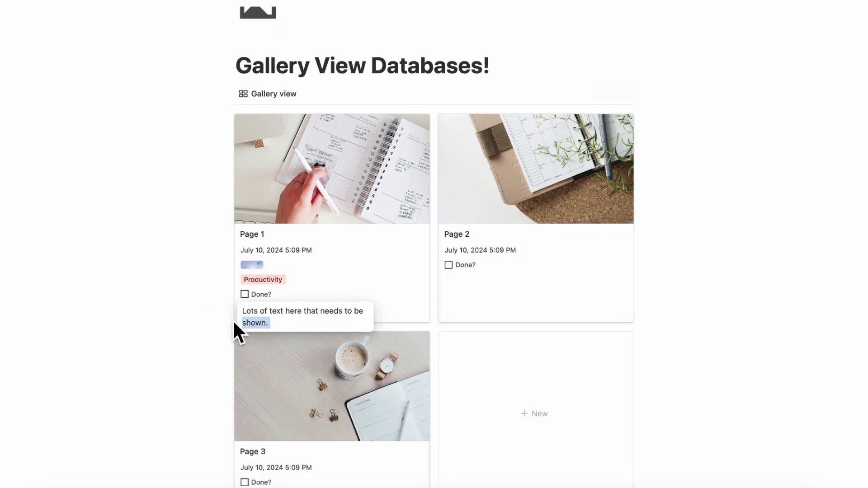
click(293, 326)
text(Lots of text here that needs to be shown.)
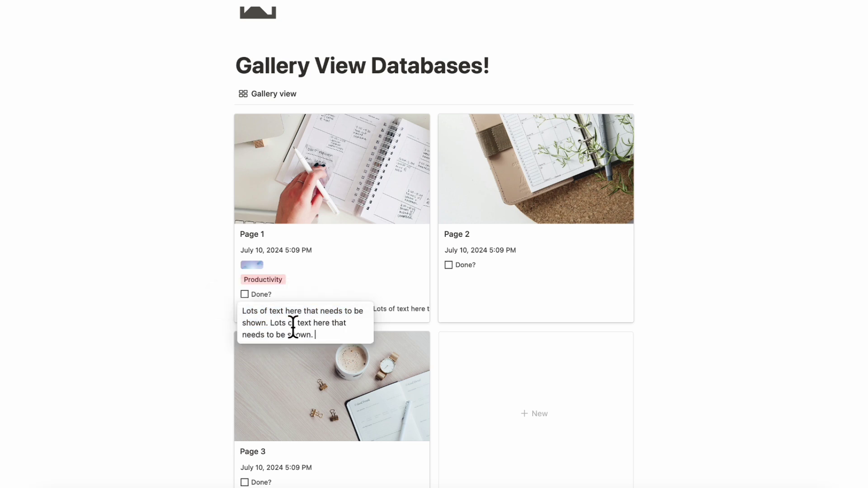
text(Lots of text here that needs to be shown.)
text(Lots of text here that needs to be shown.)
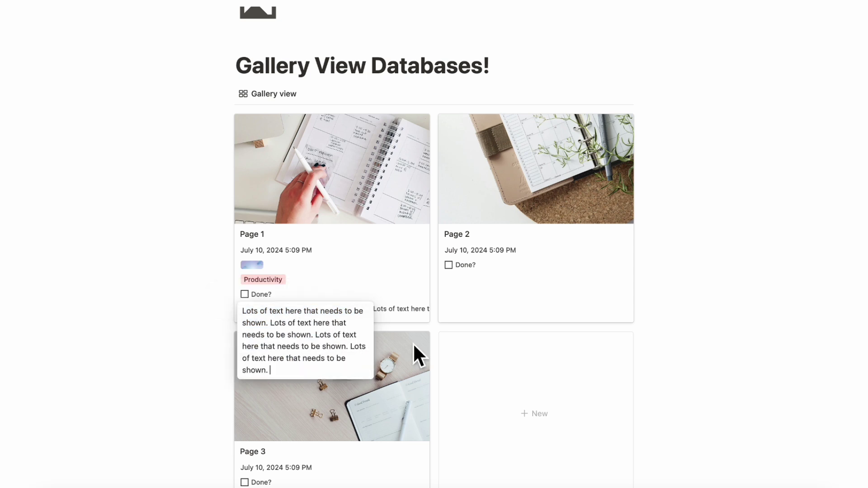
click(742, 355)
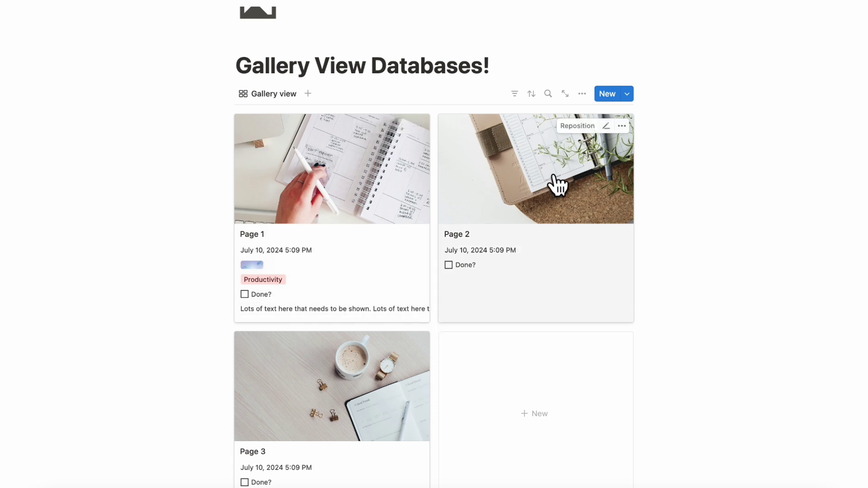
- Turn on wrapping of all properties in the gallery layout and close the view settings
click(582, 94)
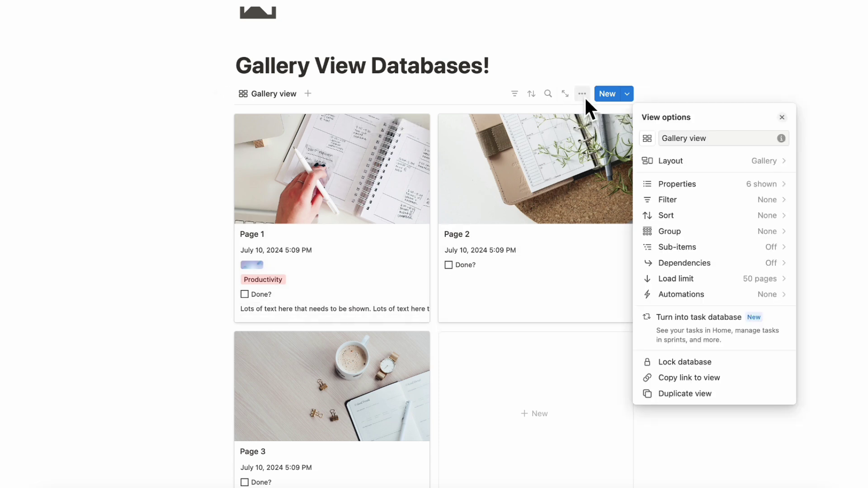
click(660, 163)
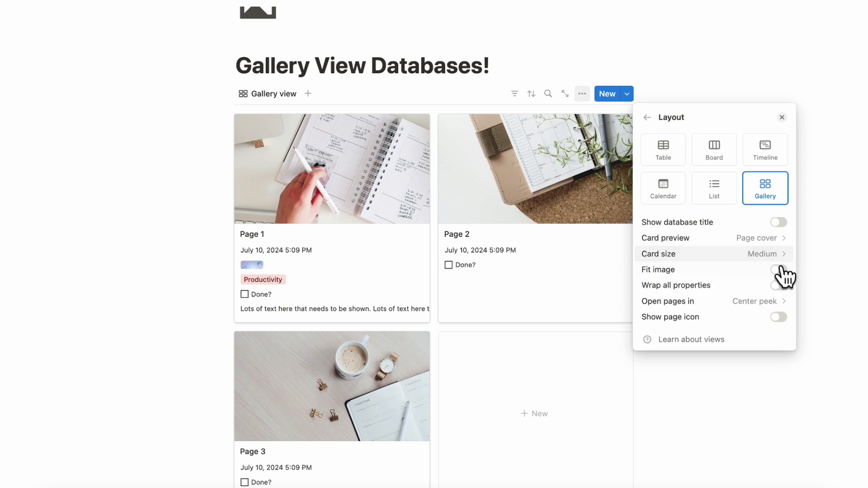
click(778, 285)
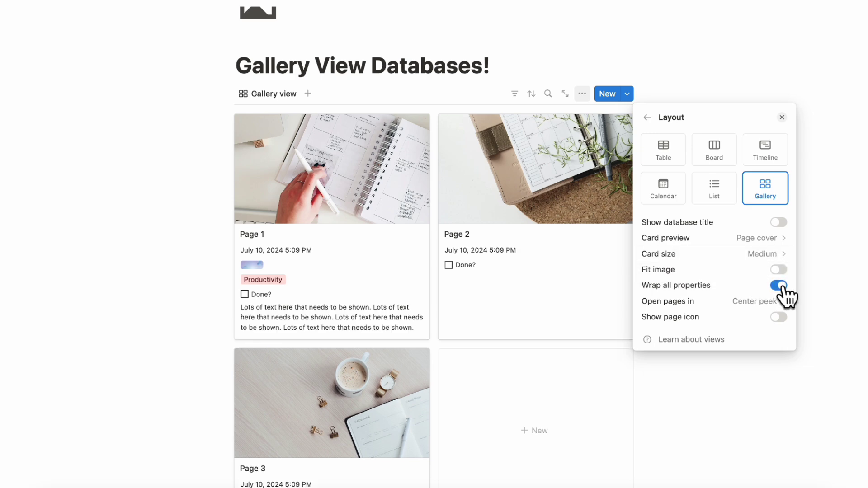
click(327, 315)
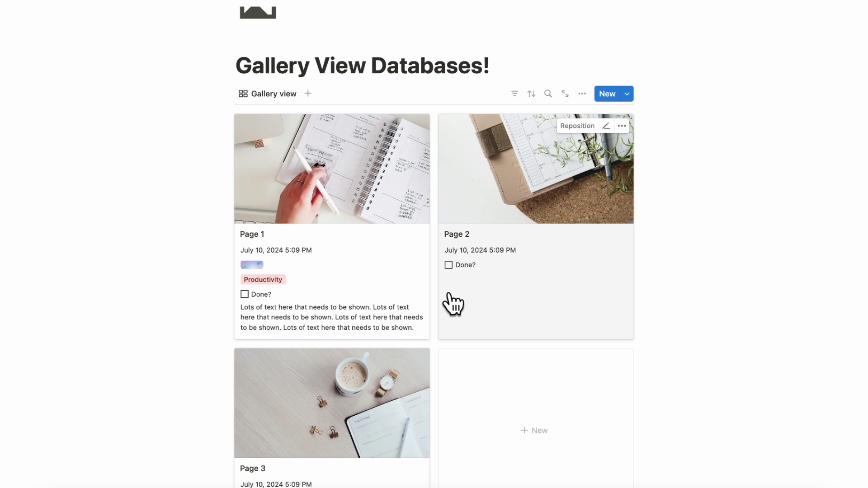
- Group the gallery by the Tags property and close the view settings
click(582, 94)
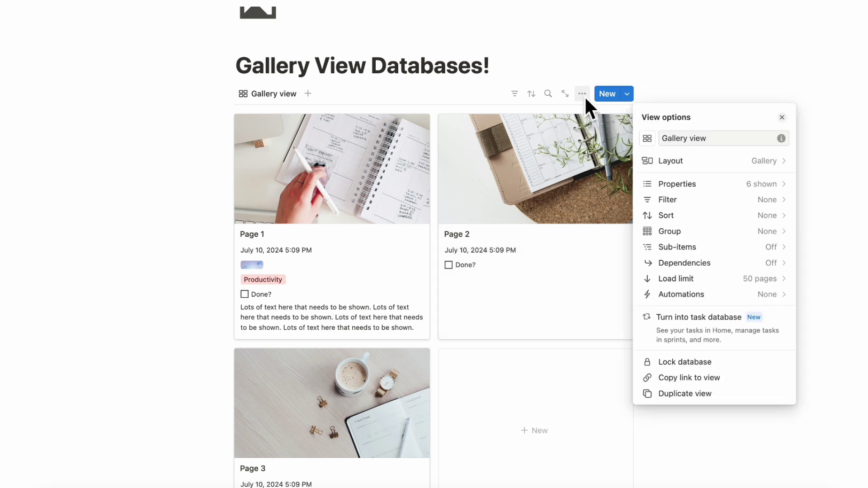
click(718, 232)
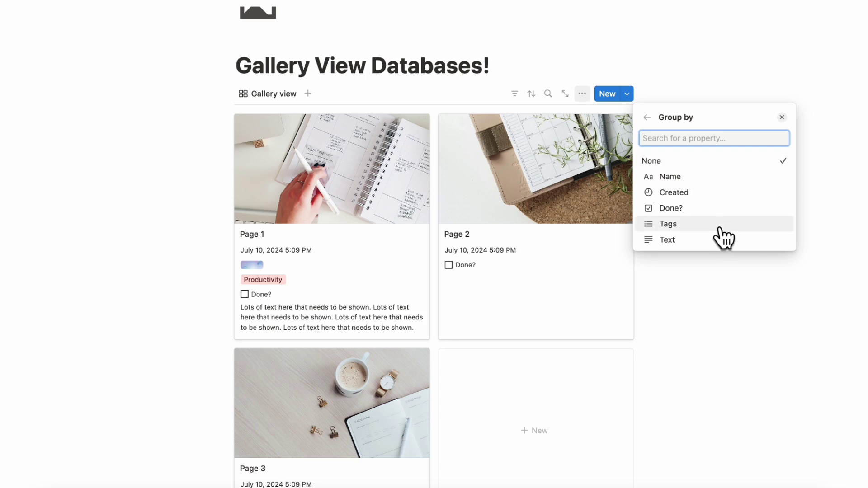
click(722, 224)
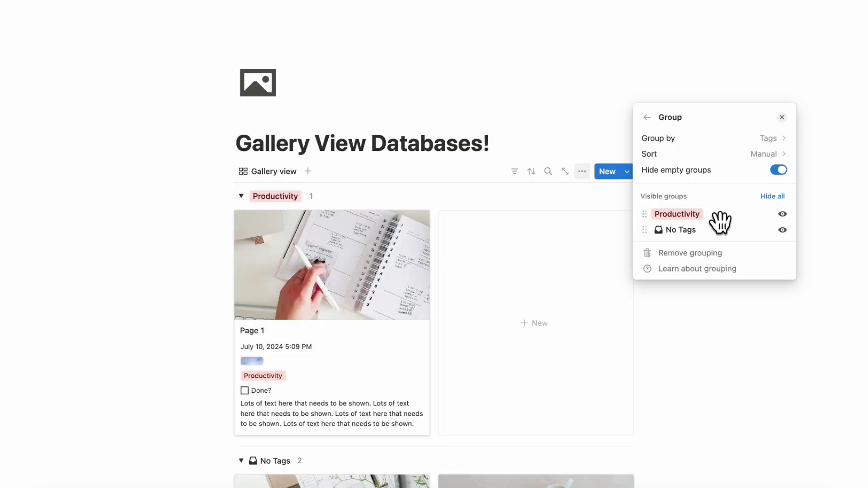
click(344, 203)
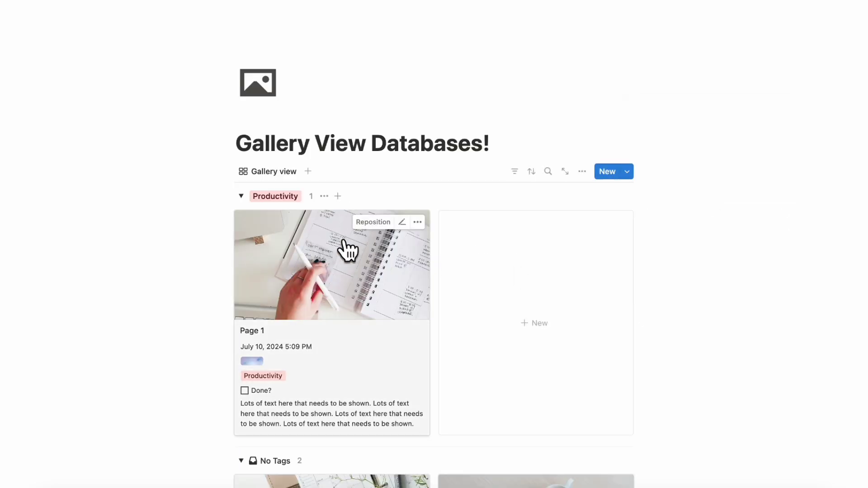
- Reorder the No Tags group by moving the Page 2 card after Page 3
scroll(346, 253, down, 4)
scroll(411, 330, up, 3)
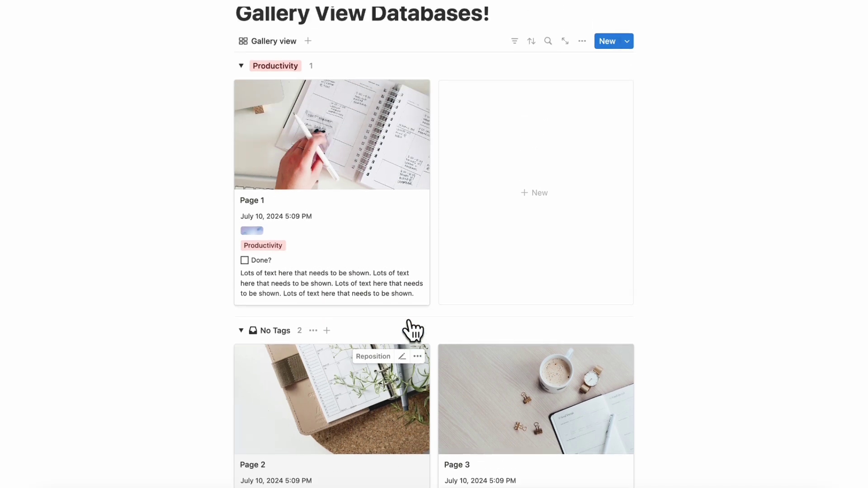
drag(329, 436, 481, 422)
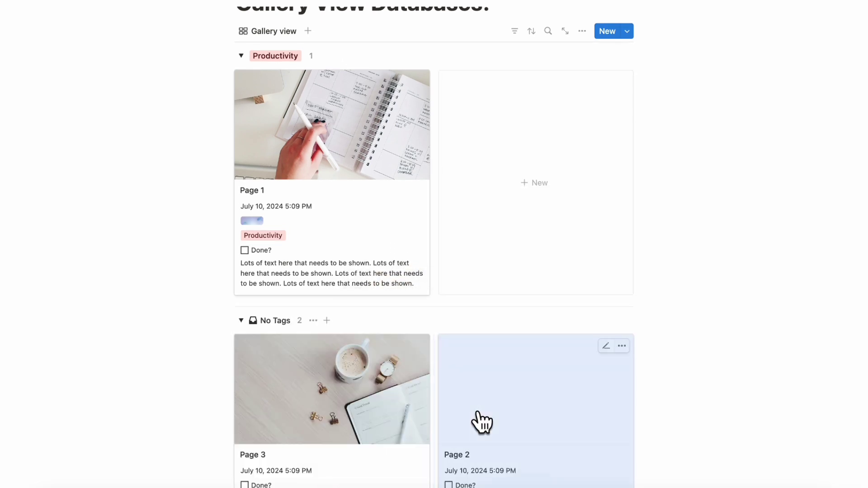
scroll(509, 322, up, 3)
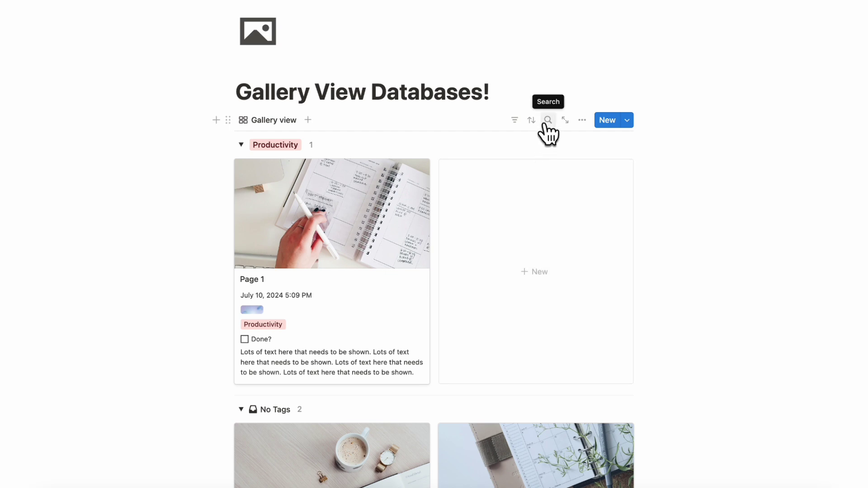
- Add a filter on the Done? property without choosing a value
click(515, 119)
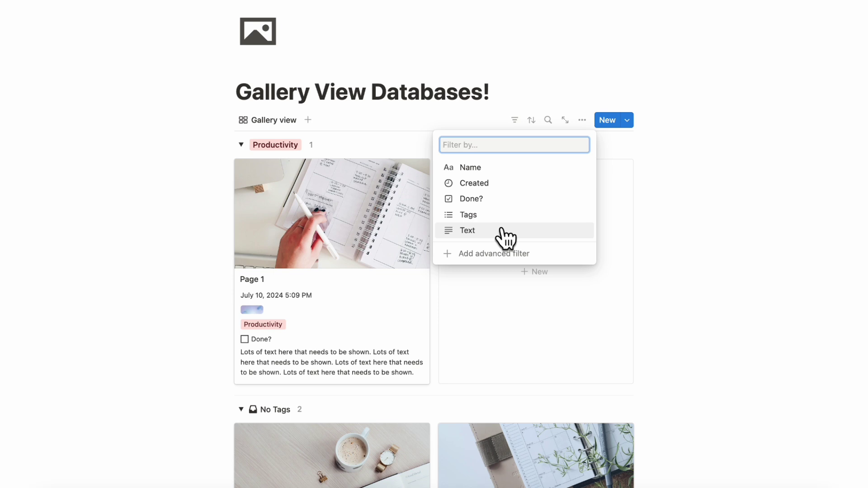
click(501, 200)
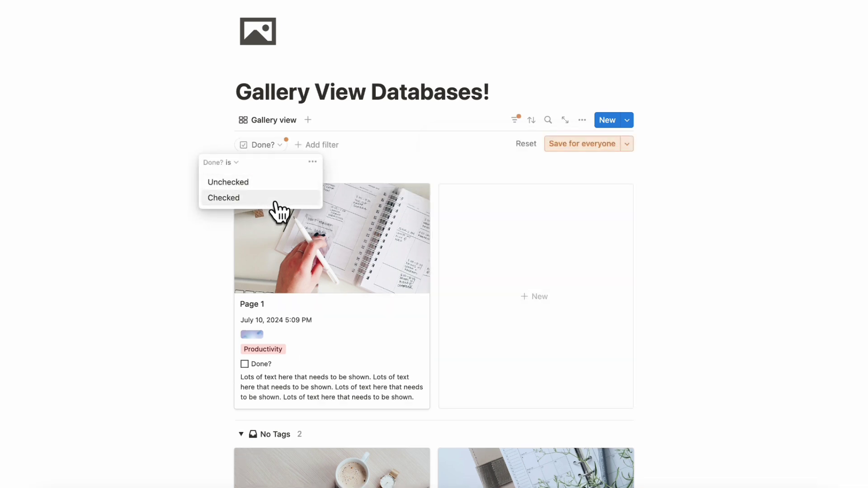
click(534, 120)
- Sort the gallery by Created in descending order, and reset the unsaved filter and sort
click(533, 119)
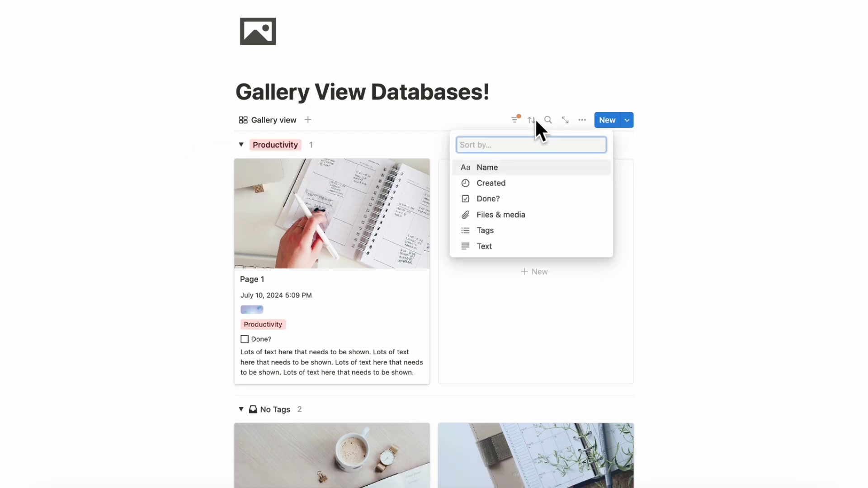
click(511, 184)
click(292, 171)
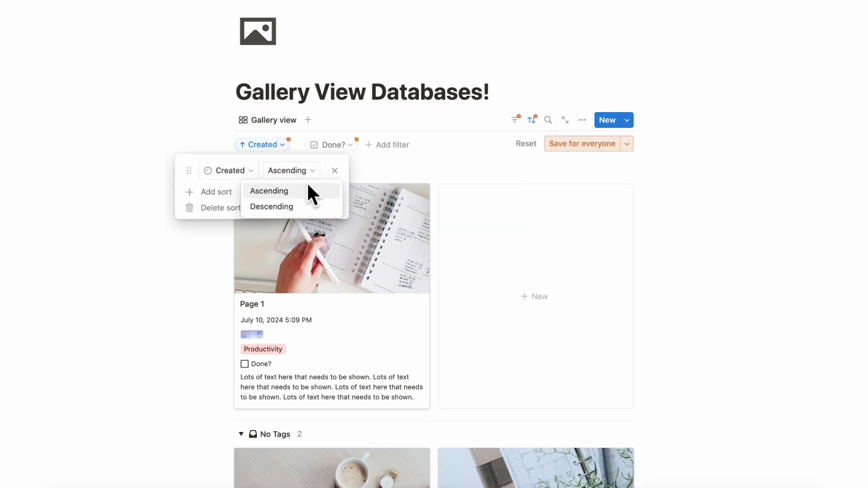
click(316, 209)
click(526, 144)
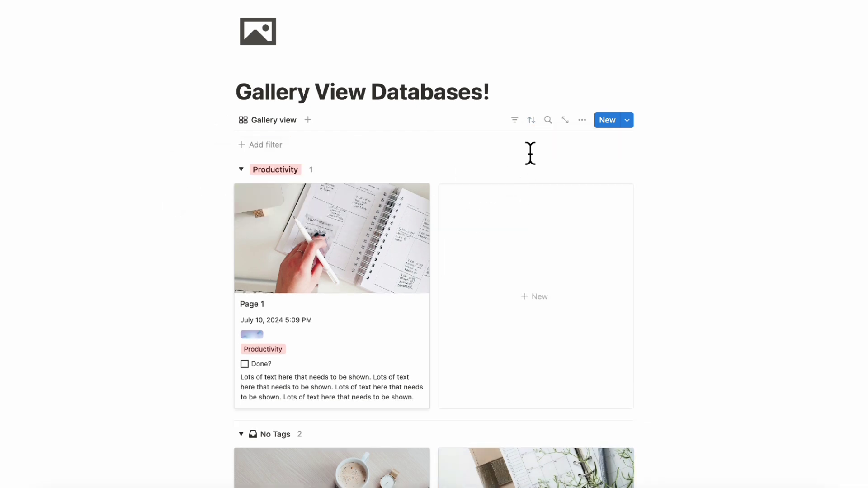
click(548, 121)
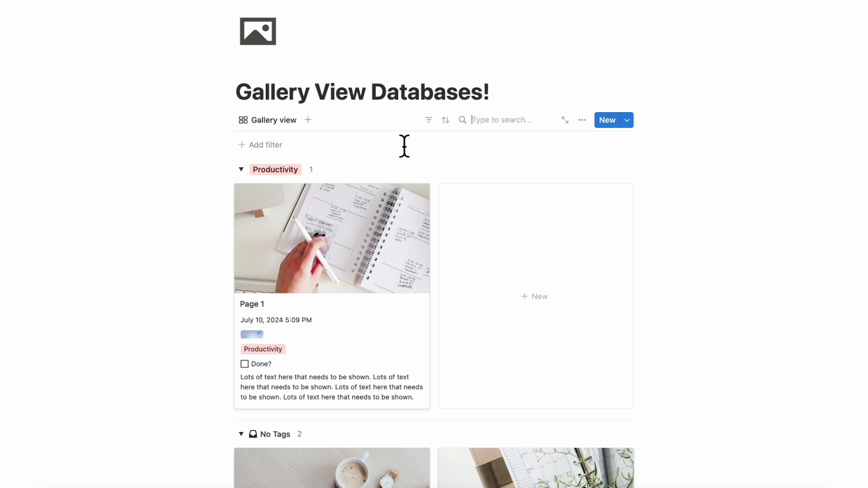
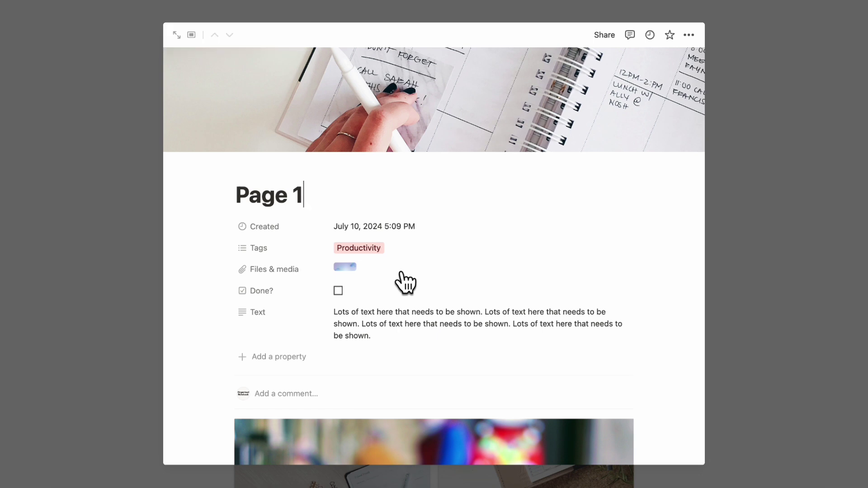
- Add a Button property to Page 1 and name it "Done"
click(286, 358)
text(button)
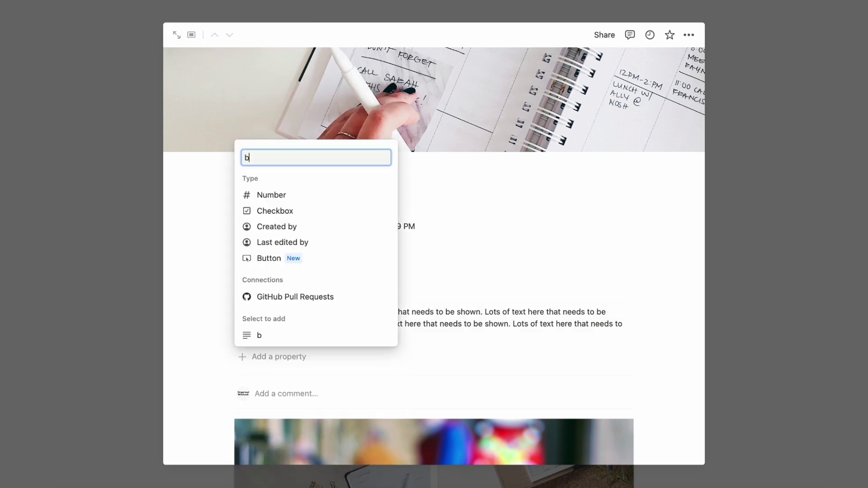
click(326, 337)
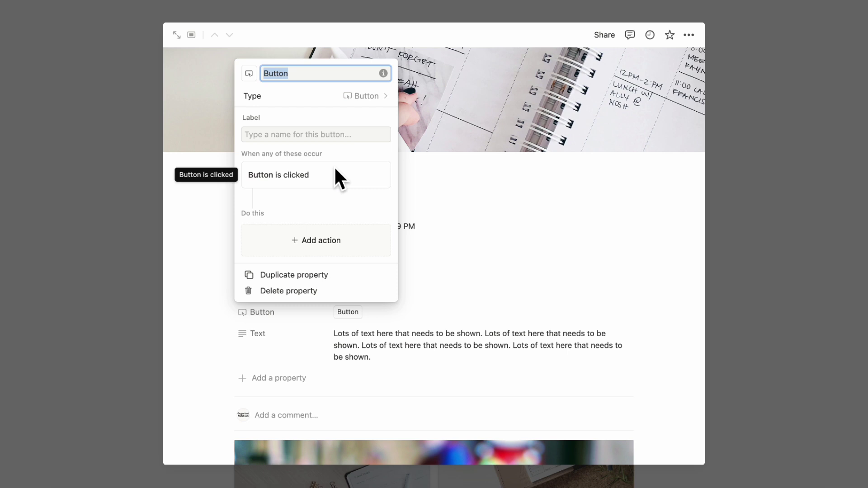
text(Done)
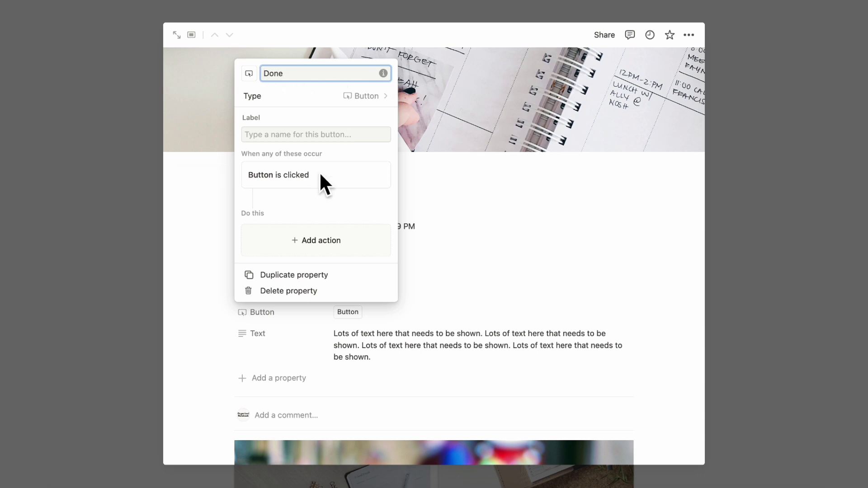
- Add an edit-pages action to the Done button that targets this page
click(345, 240)
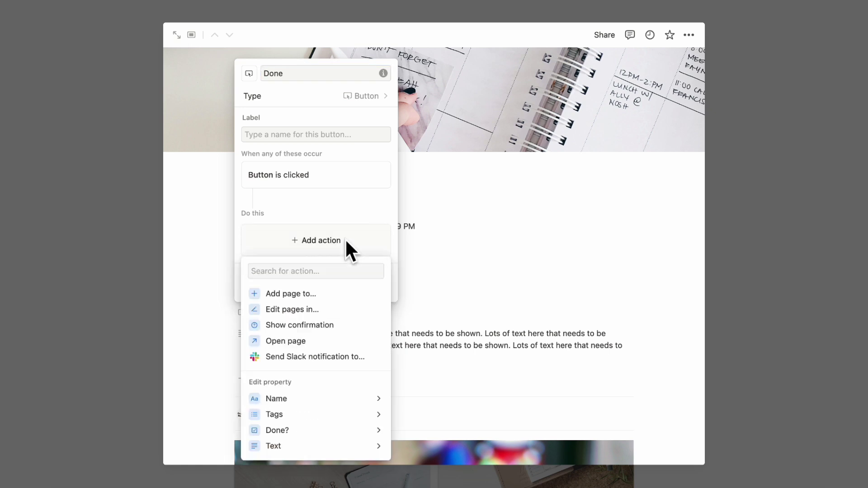
click(360, 309)
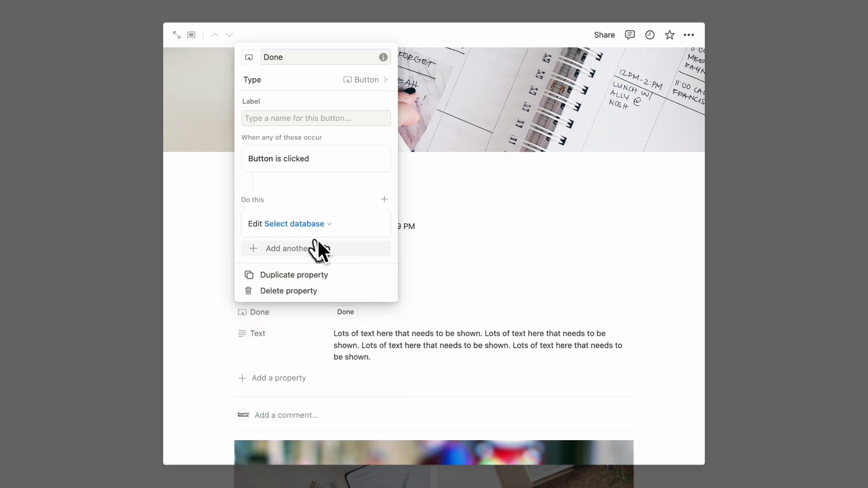
click(315, 224)
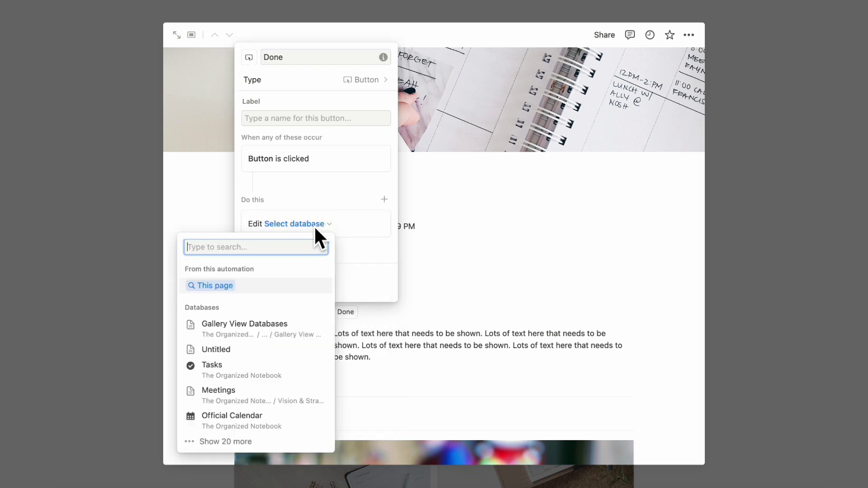
click(273, 285)
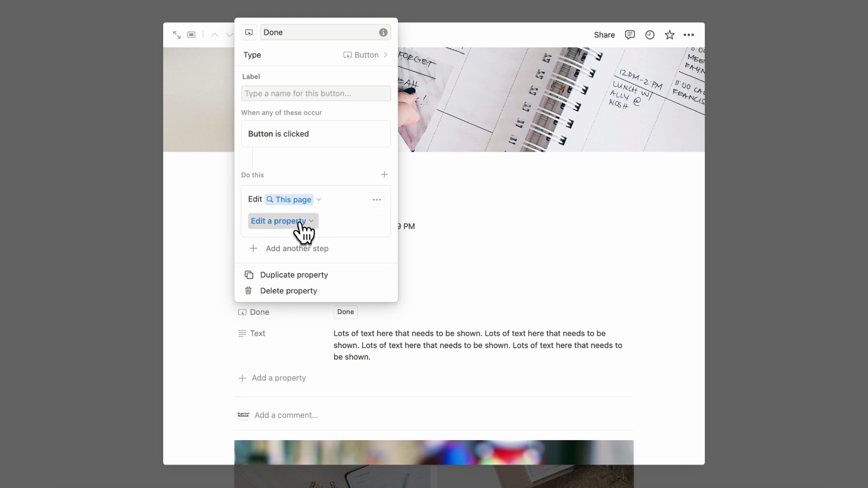
- Make the button's action set the Done? property to Checked, and return to the gallery
click(301, 221)
click(271, 297)
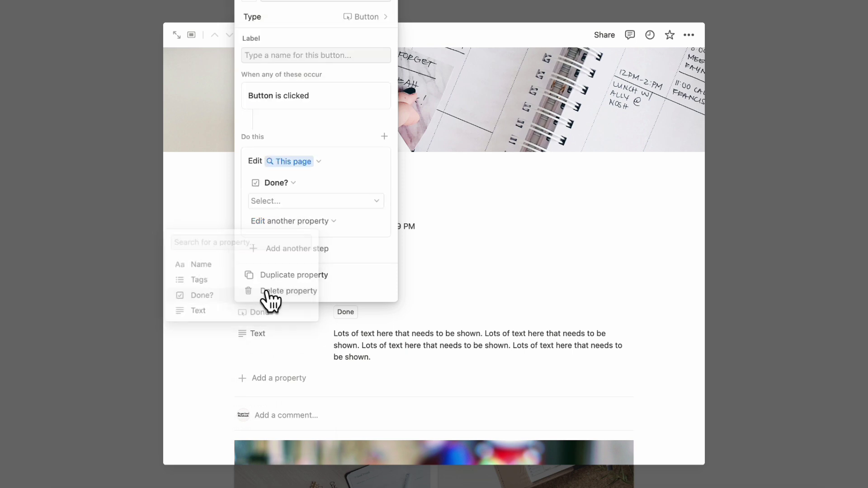
click(326, 204)
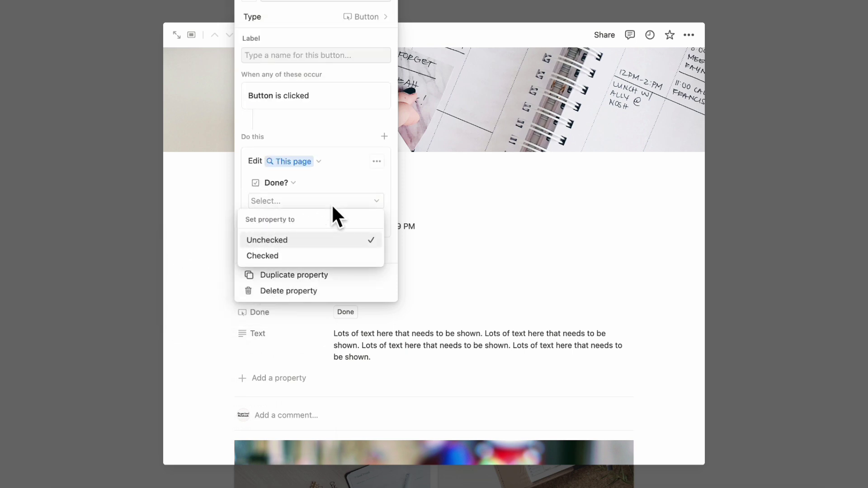
click(326, 255)
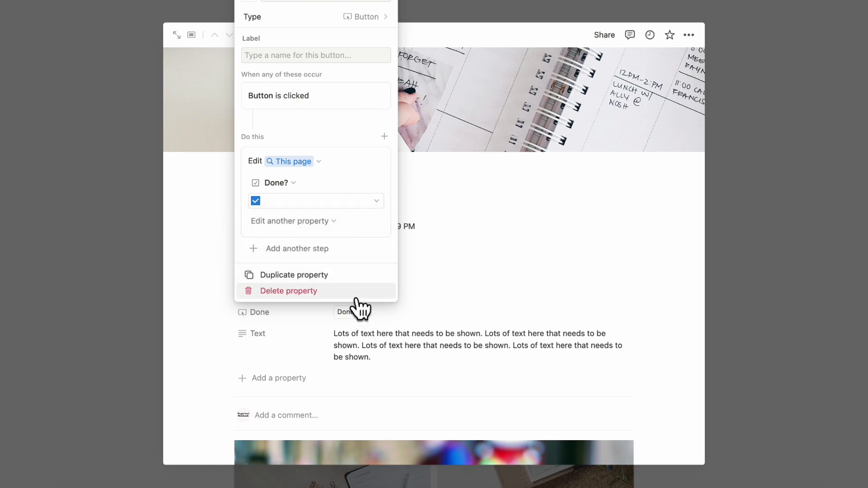
click(417, 235)
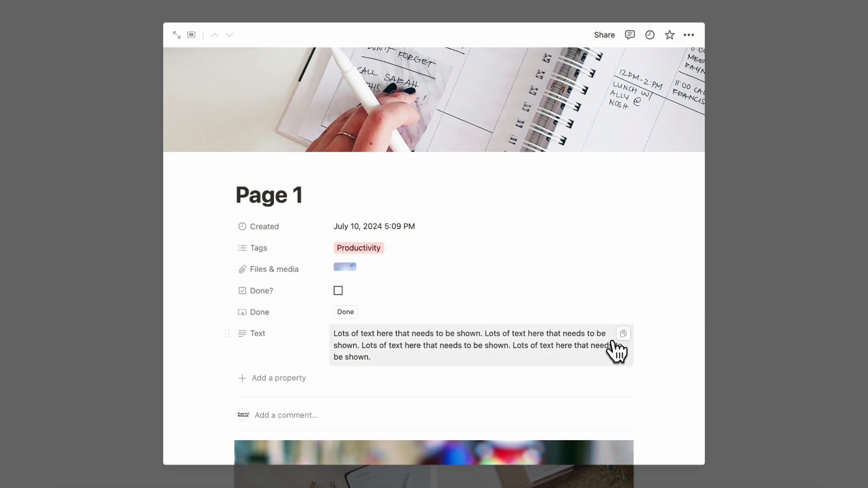
click(758, 333)
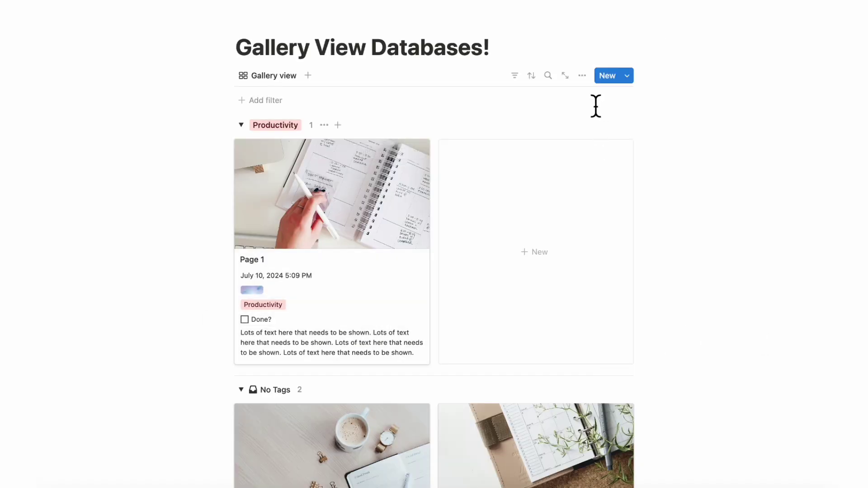
- Show the Done button property on the gallery cards and hide the Done? checkbox property
click(584, 76)
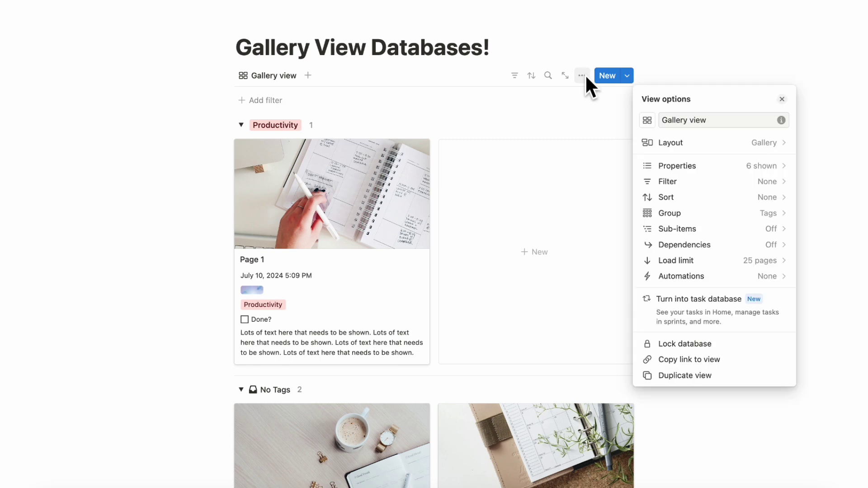
click(698, 166)
click(769, 277)
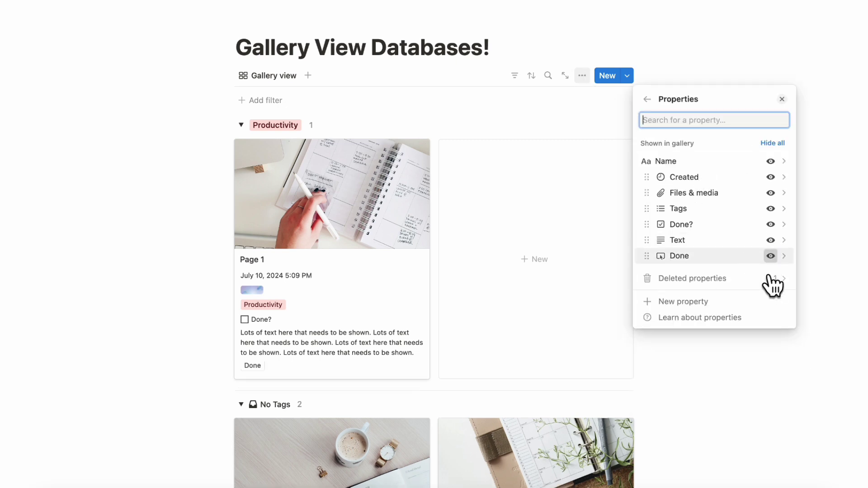
click(771, 225)
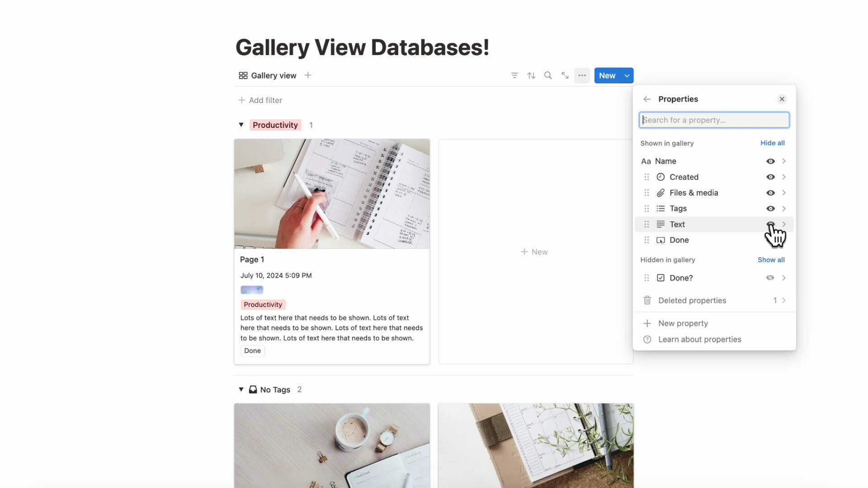
click(781, 99)
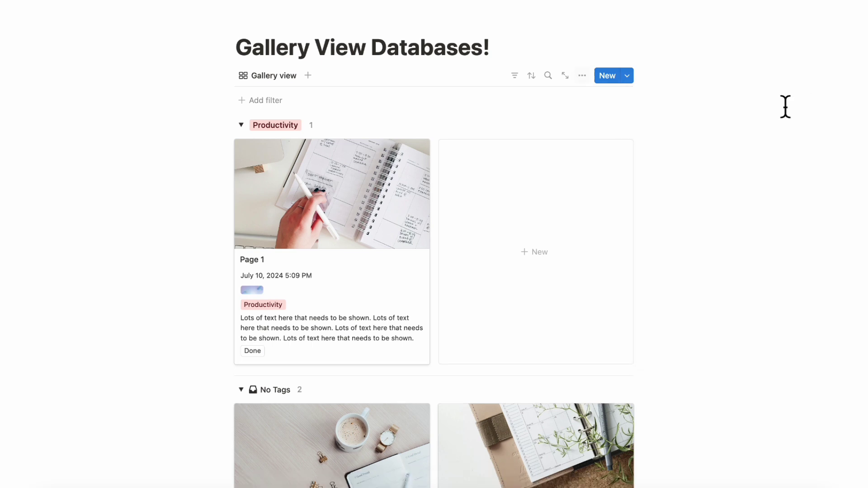
- Run the Done button on the Page 1 card and open the page to check its Done? property
click(253, 352)
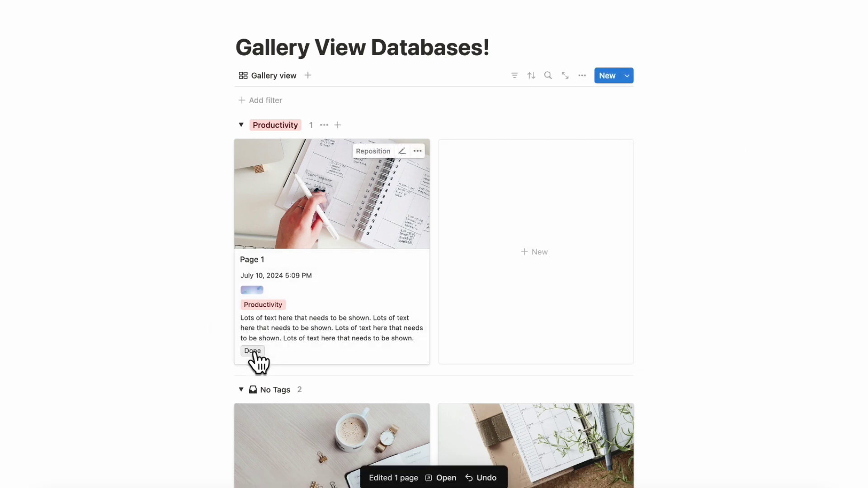
click(380, 279)
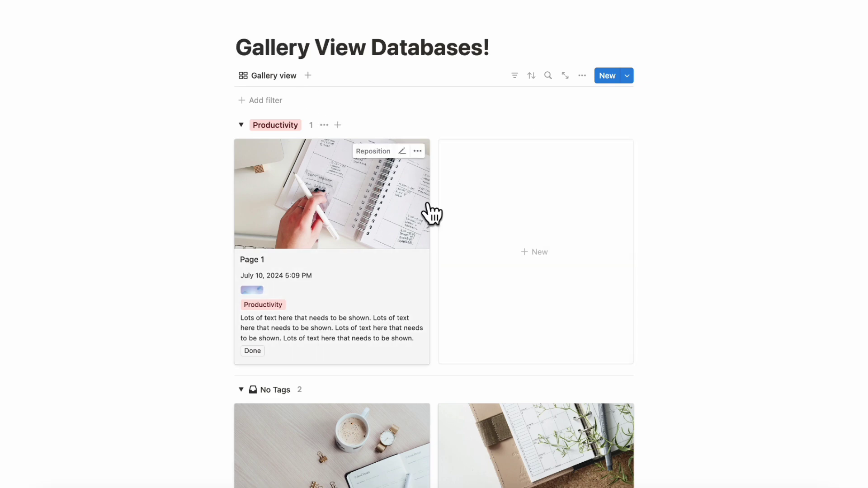
- Set the gallery view's load limit to 10 pages
scroll(424, 248, down, 6)
scroll(423, 248, up, 8)
scroll(424, 248, down, 6)
scroll(424, 248, up, 5)
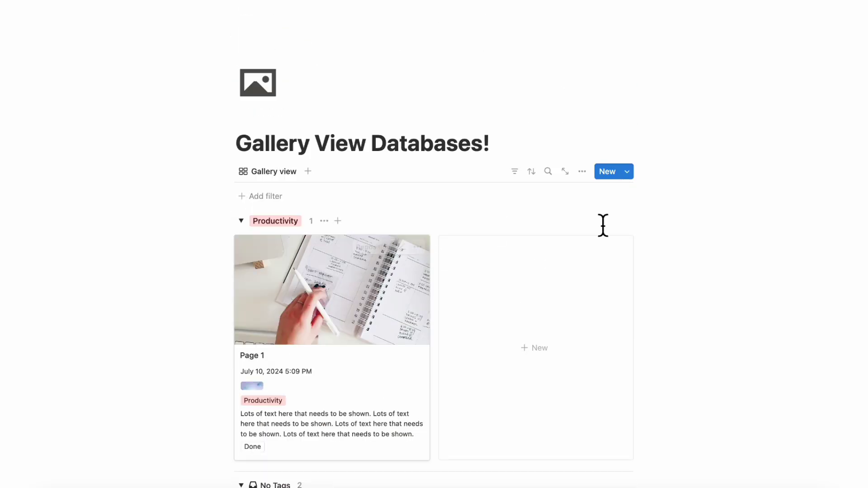
click(583, 172)
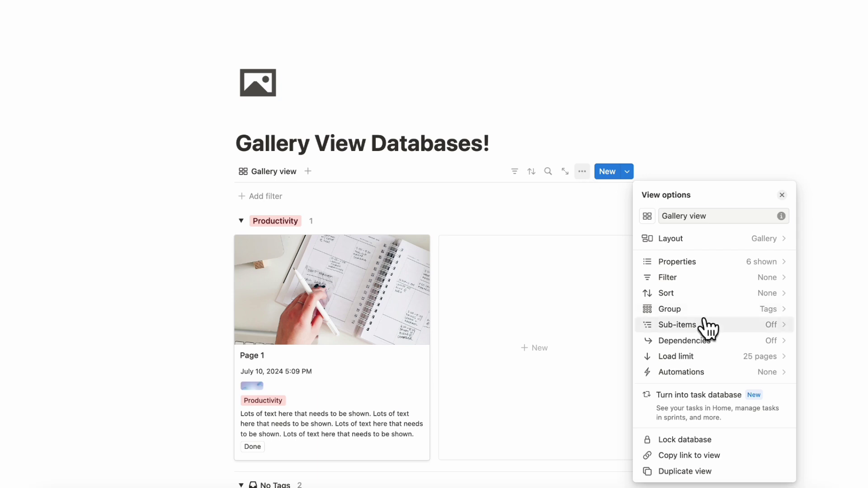
click(700, 358)
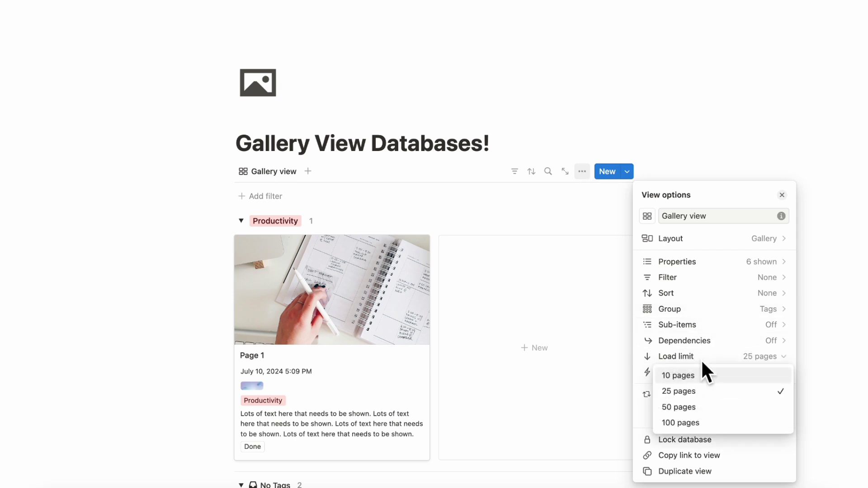
click(733, 376)
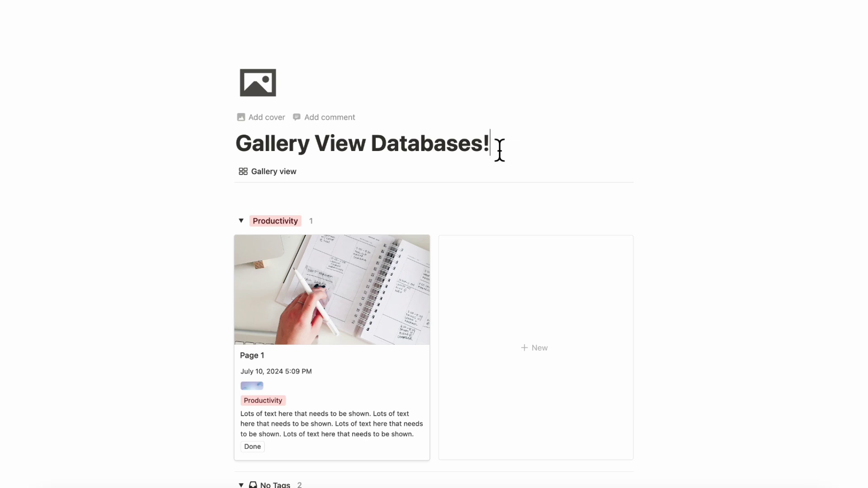
- Insert an image block below the page title, using the spiral planner photo from an Unsplash search for "productivity"
key(Return)
text(/image)
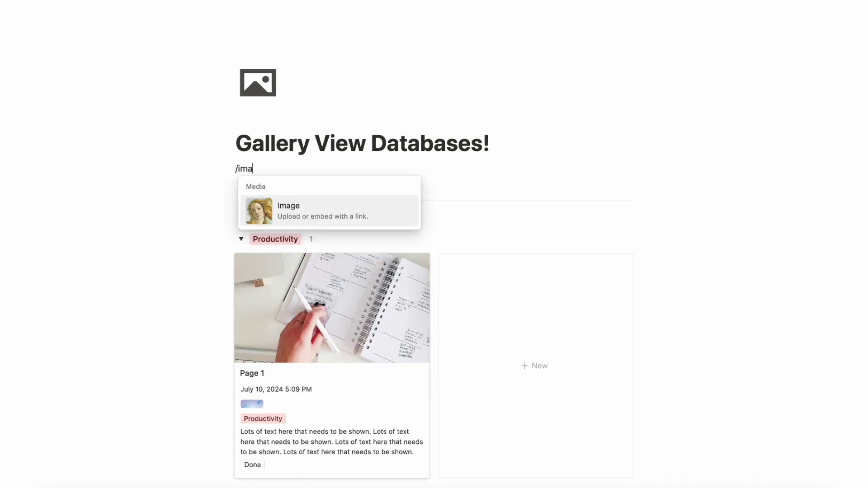
click(385, 217)
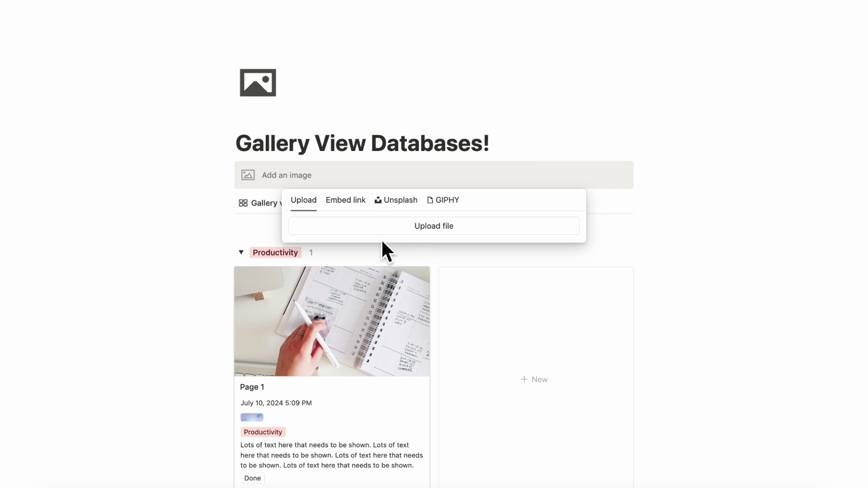
click(346, 202)
click(399, 202)
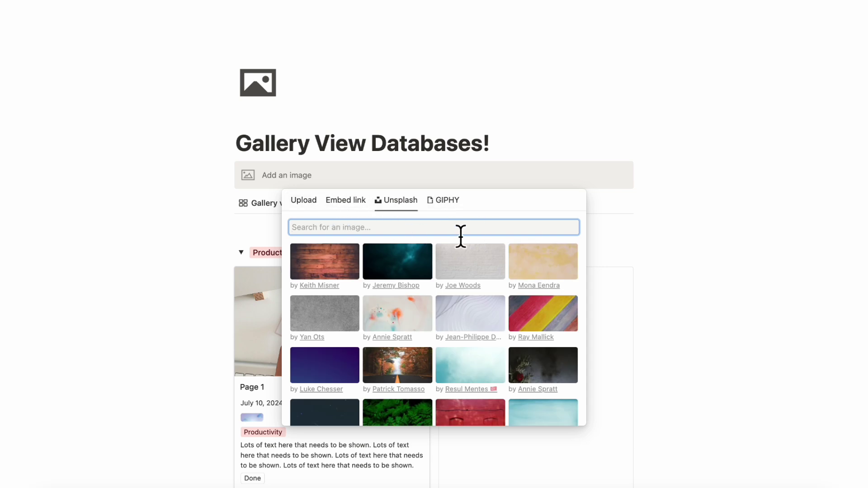
text(productivity)
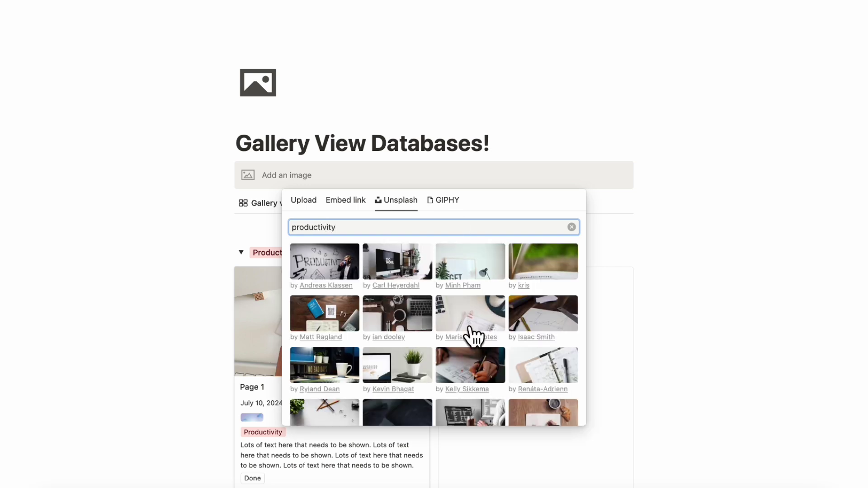
click(470, 322)
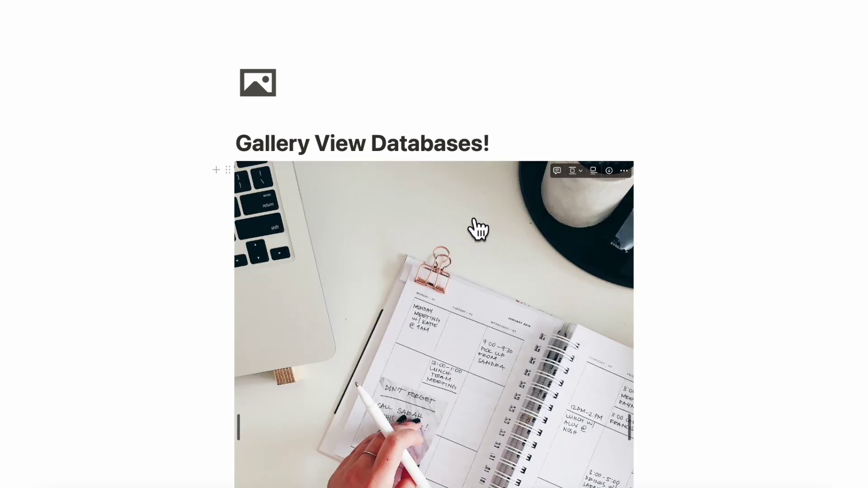
- Examine the inserted image's alignment and action options, and compare the full-width image with the gallery cards below it
click(580, 172)
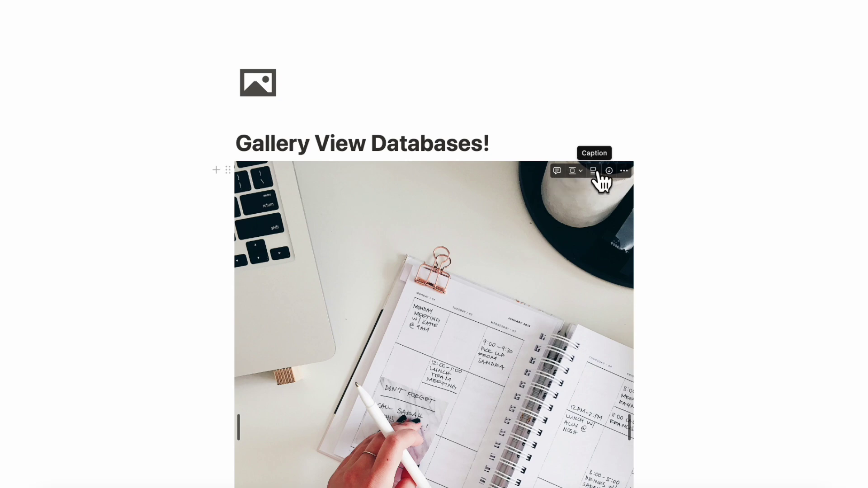
click(624, 170)
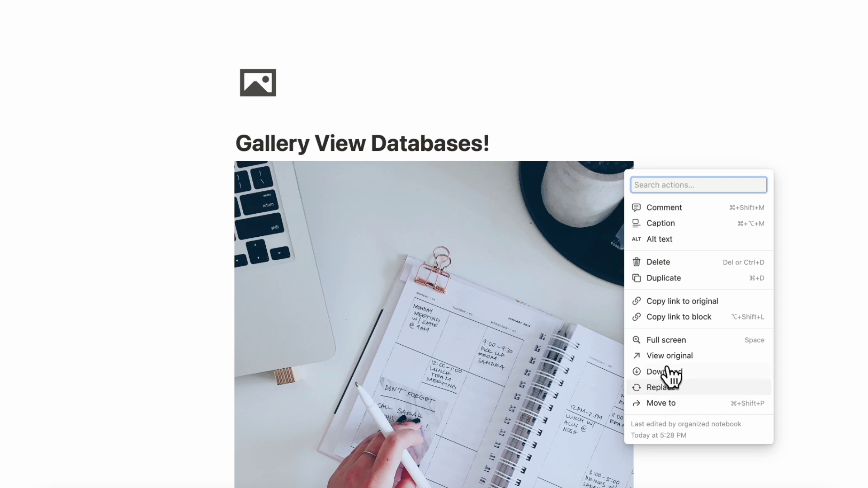
click(560, 150)
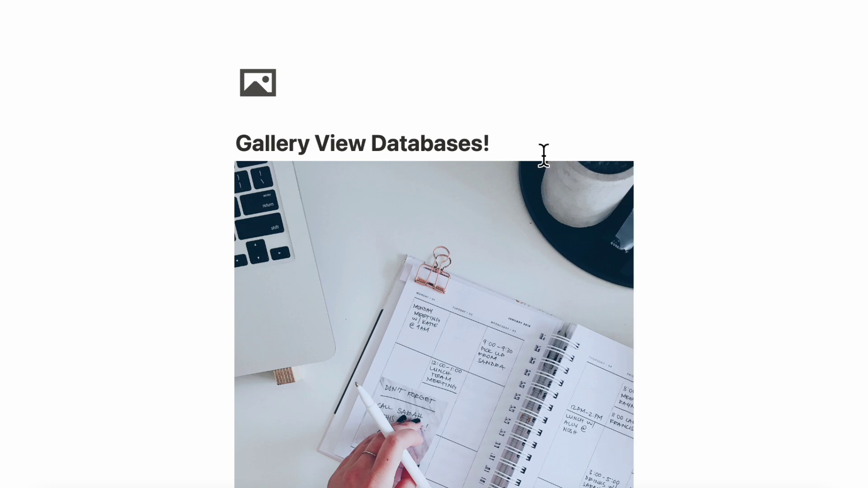
scroll(558, 287, down, 10)
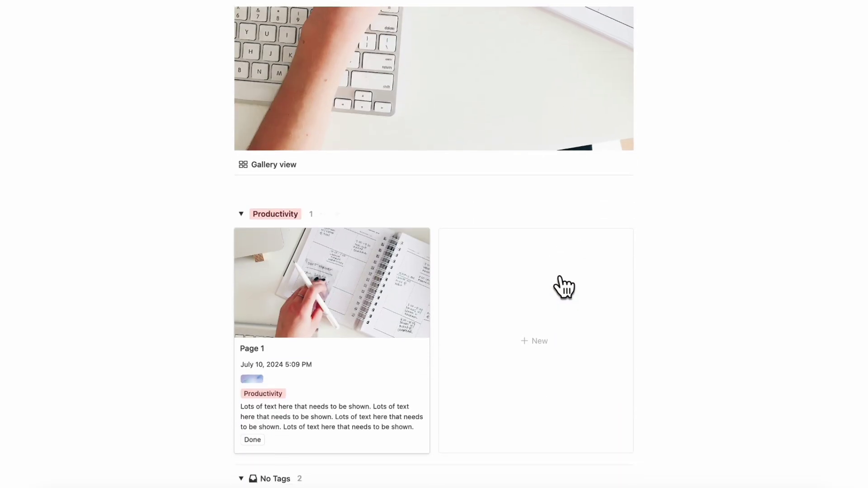
scroll(475, 335, up, 10)
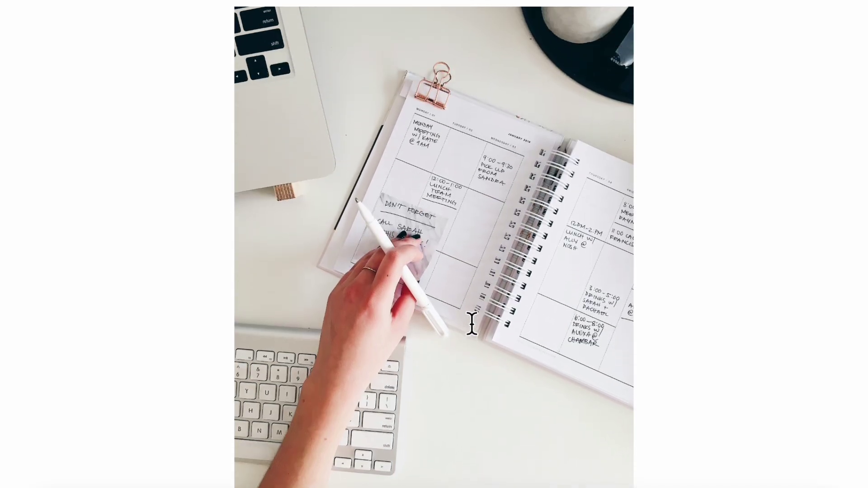
scroll(475, 335, up, 3)
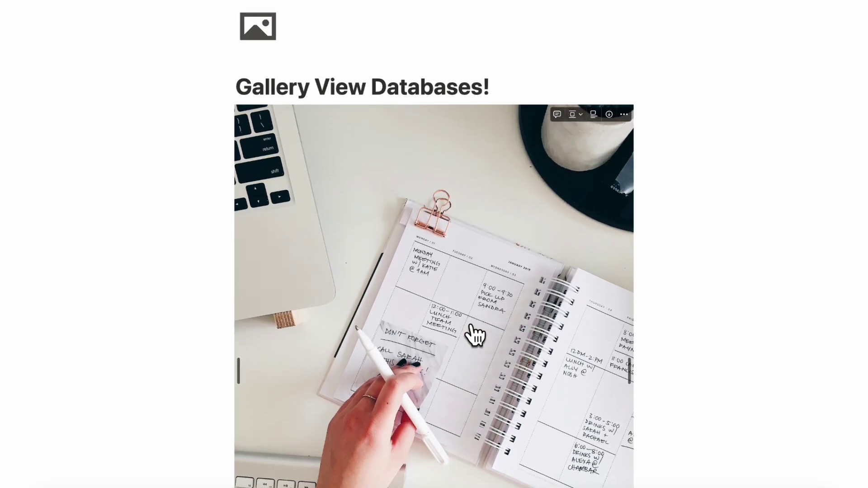
scroll(475, 335, down, 15)
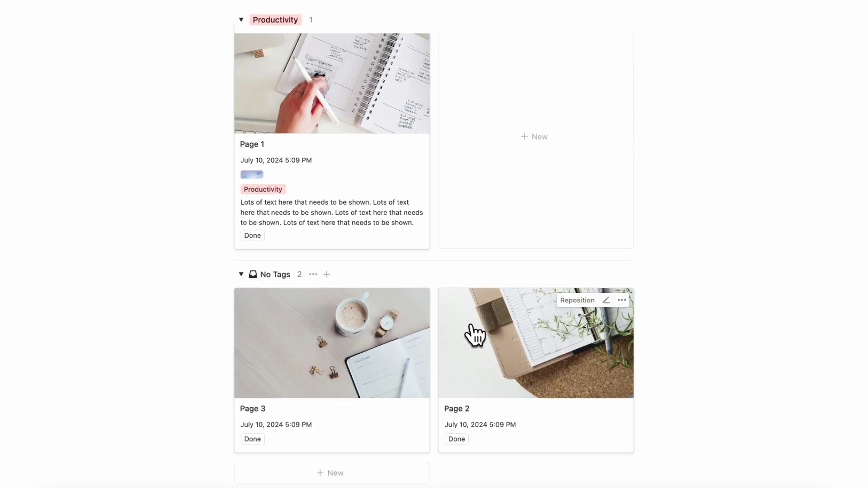
scroll(475, 335, up, 1)
scroll(475, 335, down, 1)
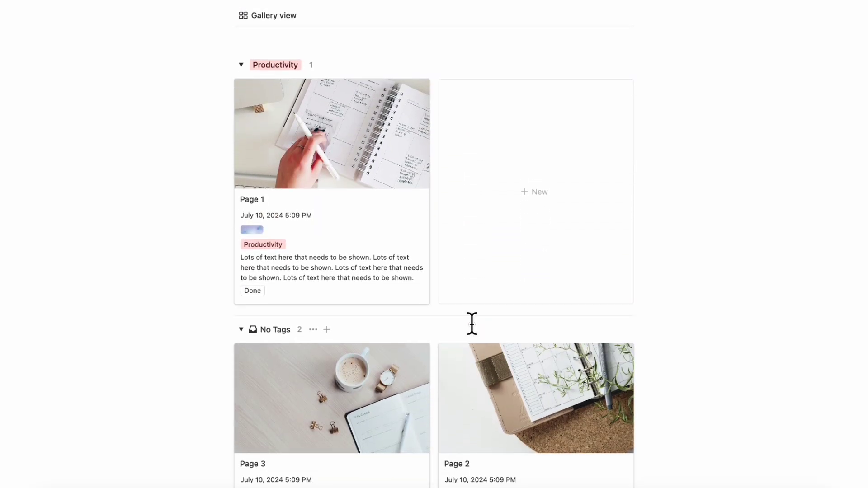